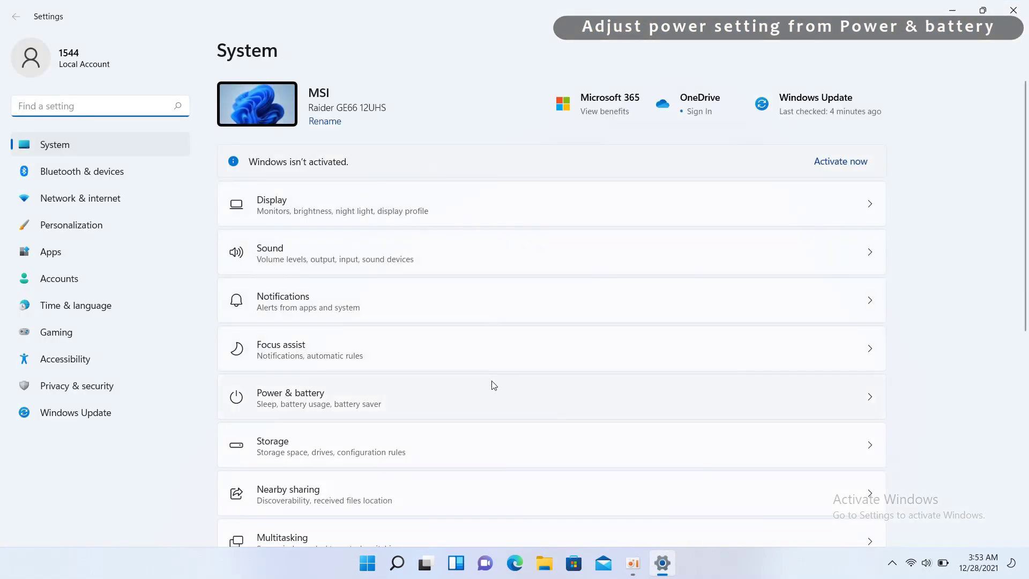
Step: Open the Power & battery settings and review the available screen and sleep timeouts and power mode options
click(494, 386)
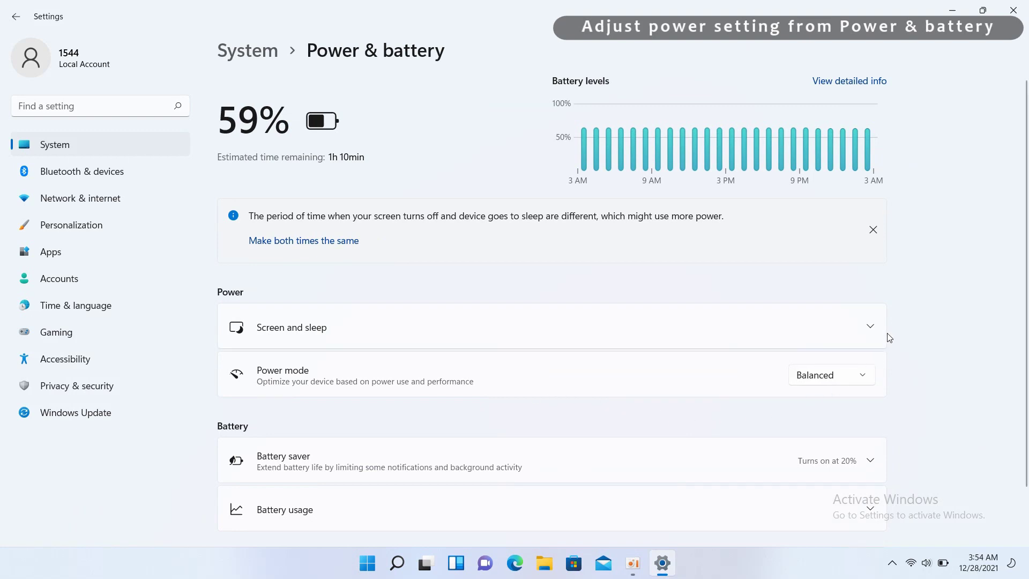
click(871, 322)
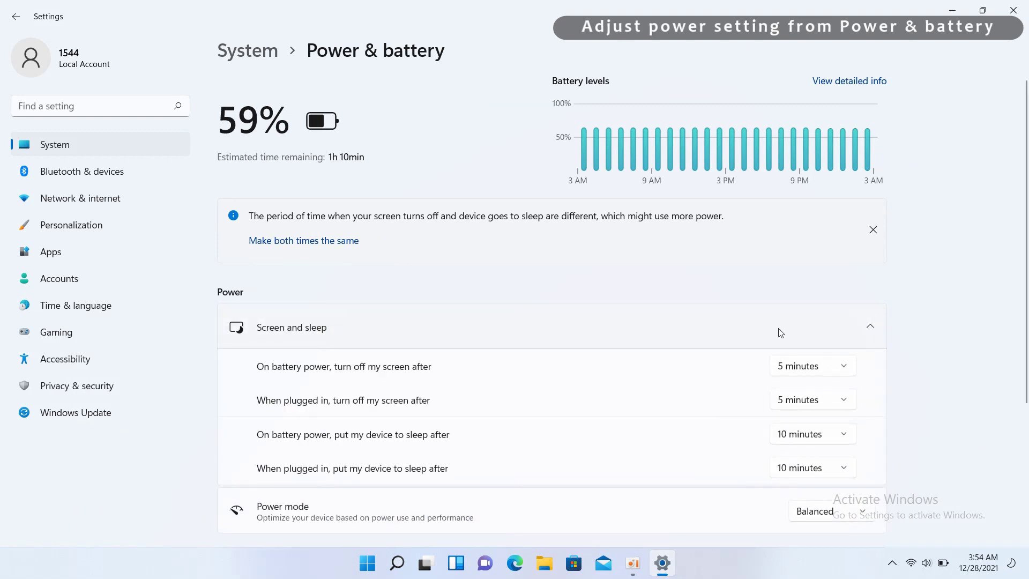
click(840, 369)
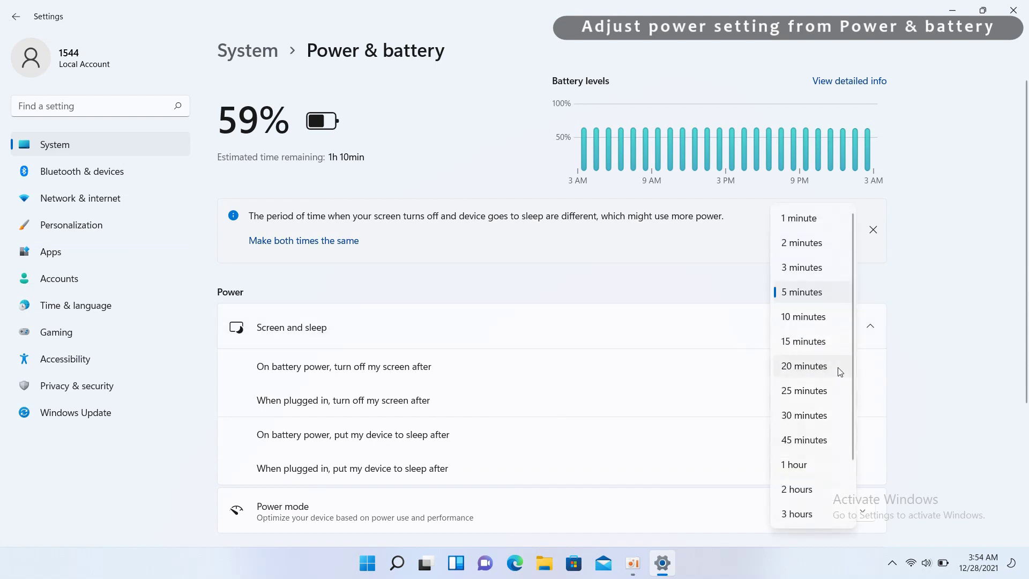
click(761, 376)
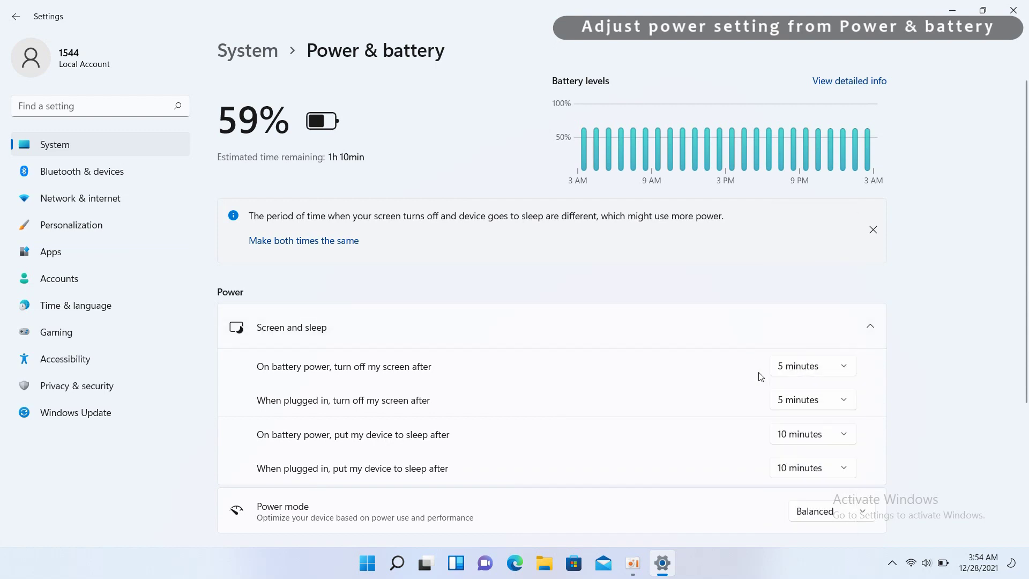
click(863, 330)
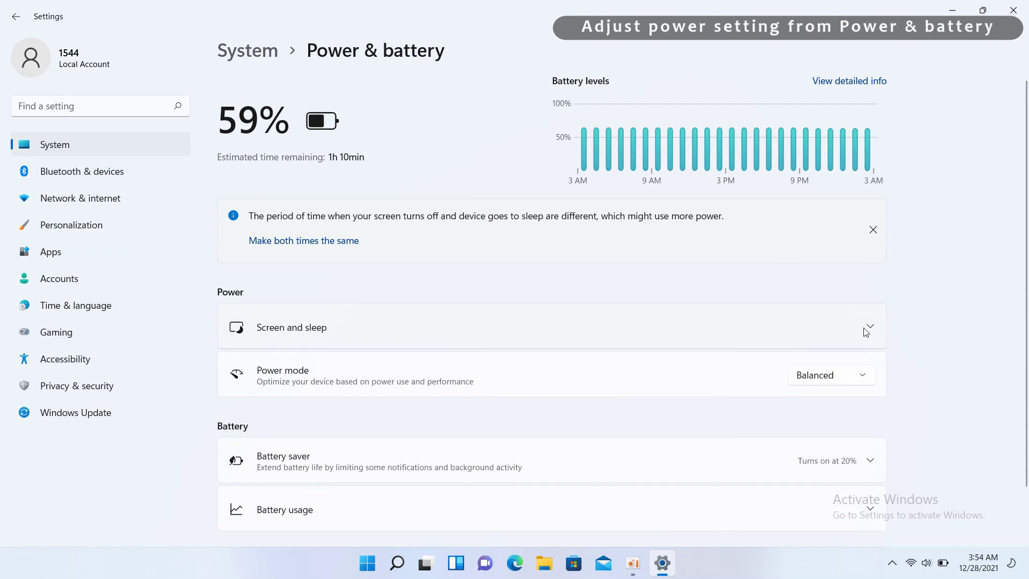
click(864, 378)
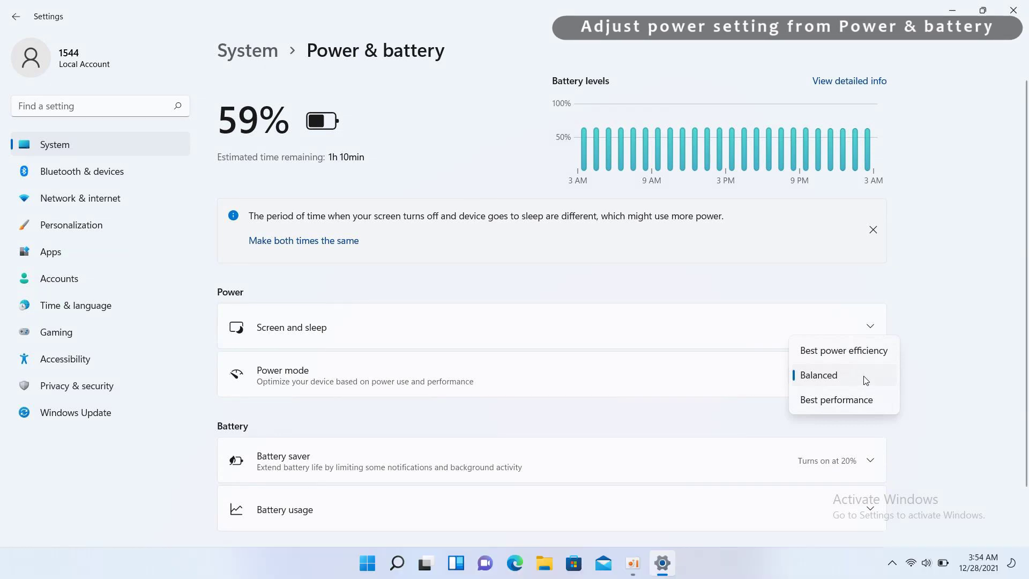
click(760, 406)
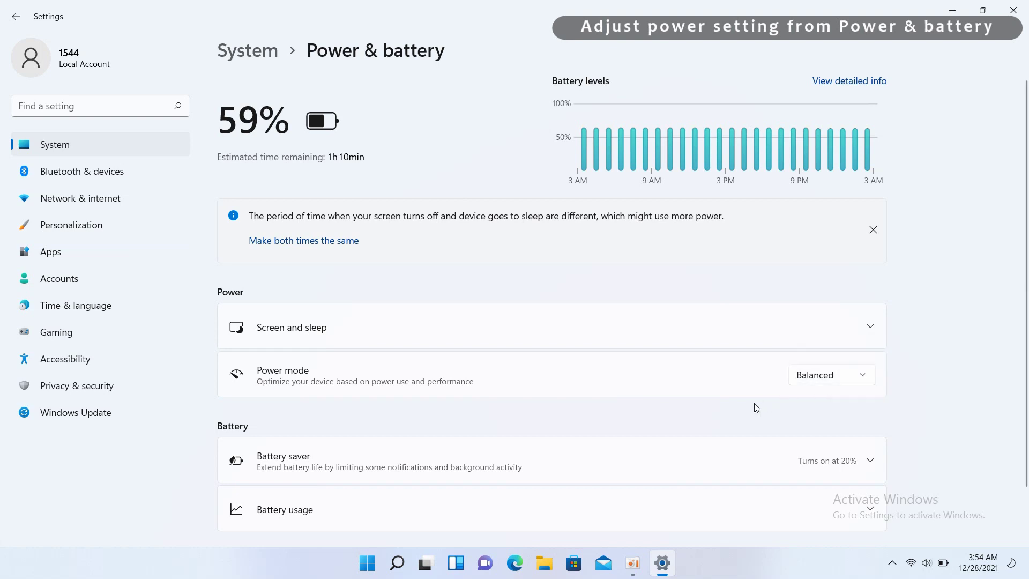
Step: Review the Battery saver settings, including the thresholds for turning it on automatically
scroll(759, 409, down, 1)
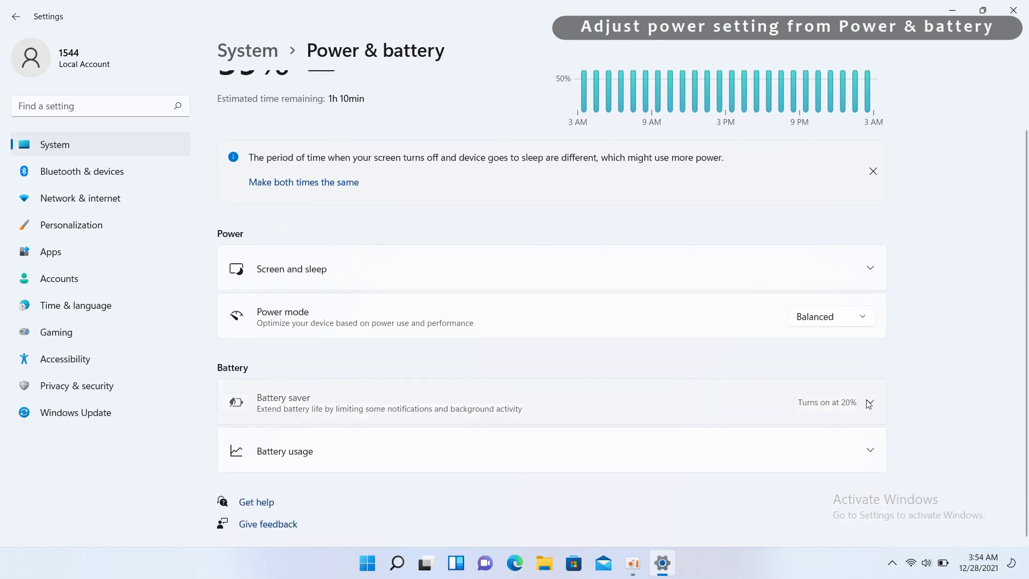
click(859, 401)
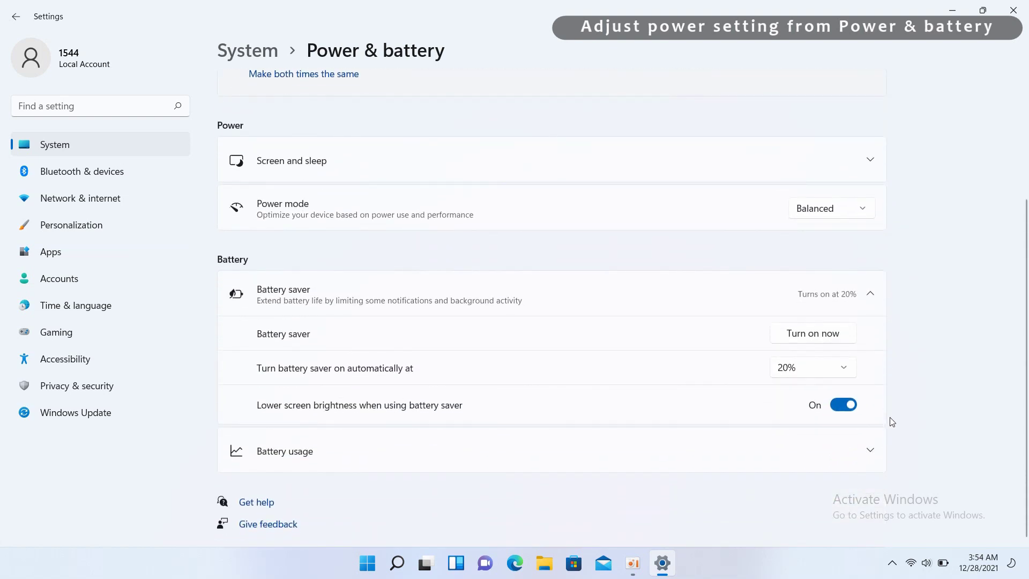
click(835, 367)
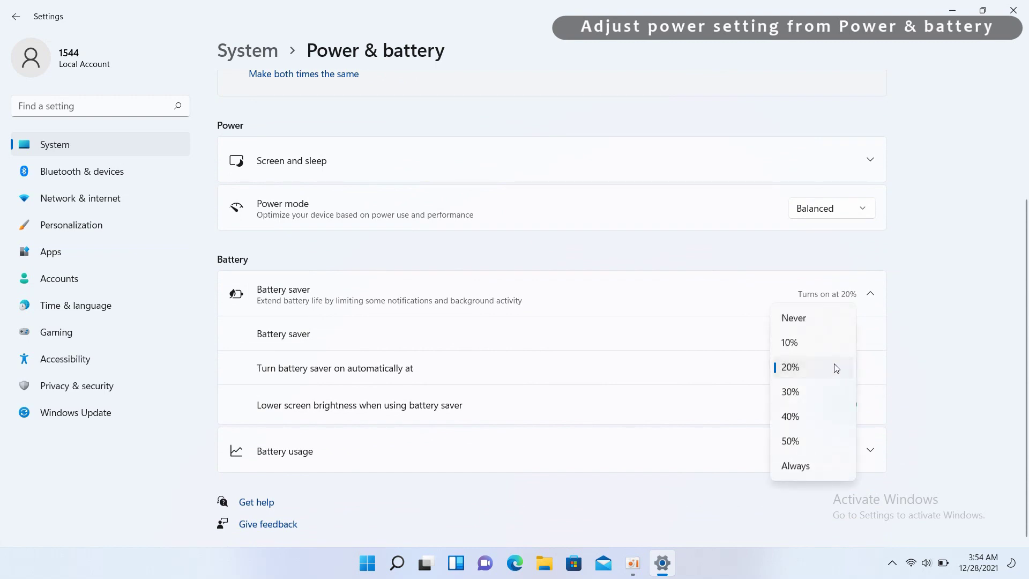
click(874, 370)
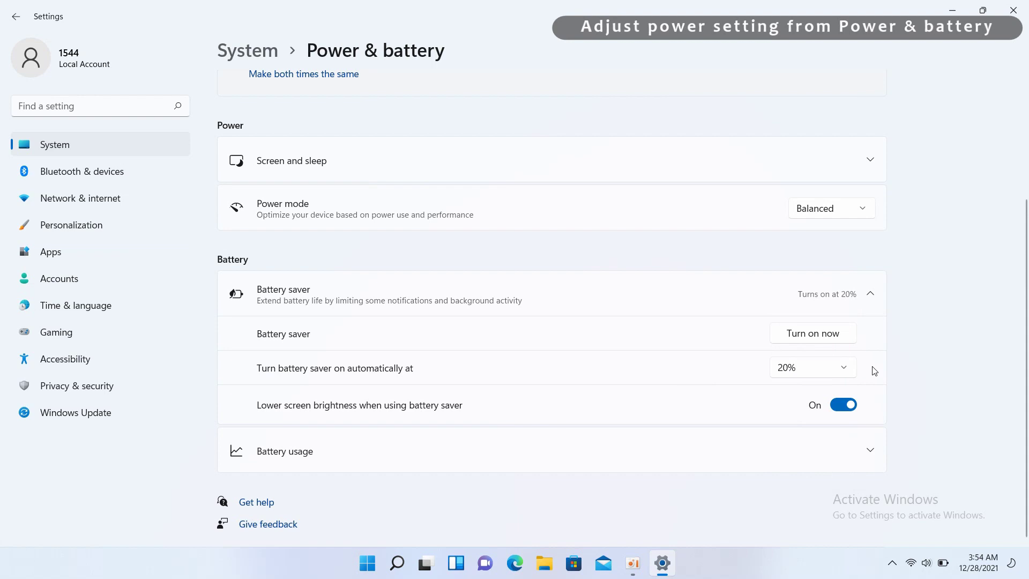
click(871, 294)
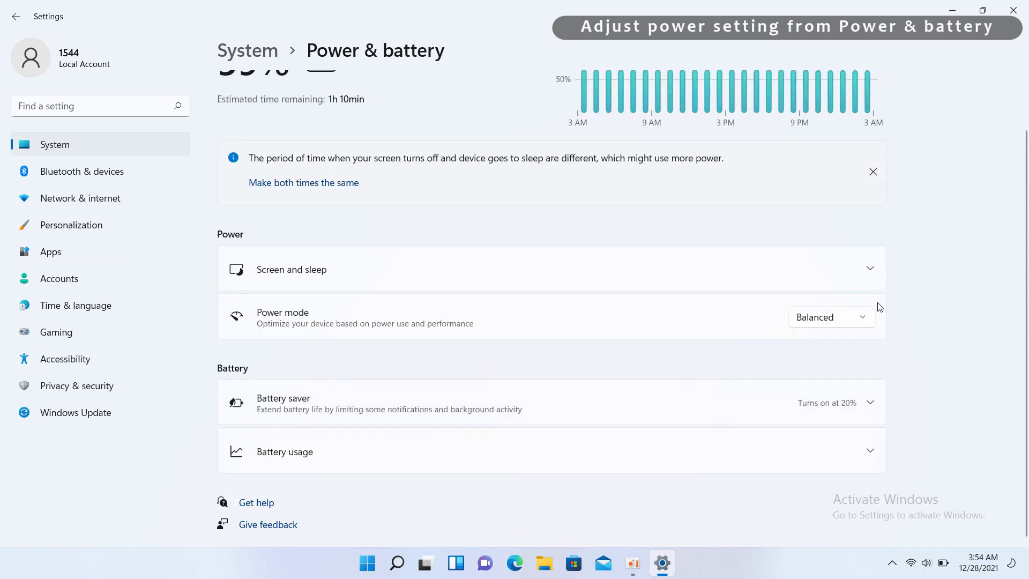
Step: Examine the battery usage details and their time period options, reopening them through the detailed battery levels info
click(870, 453)
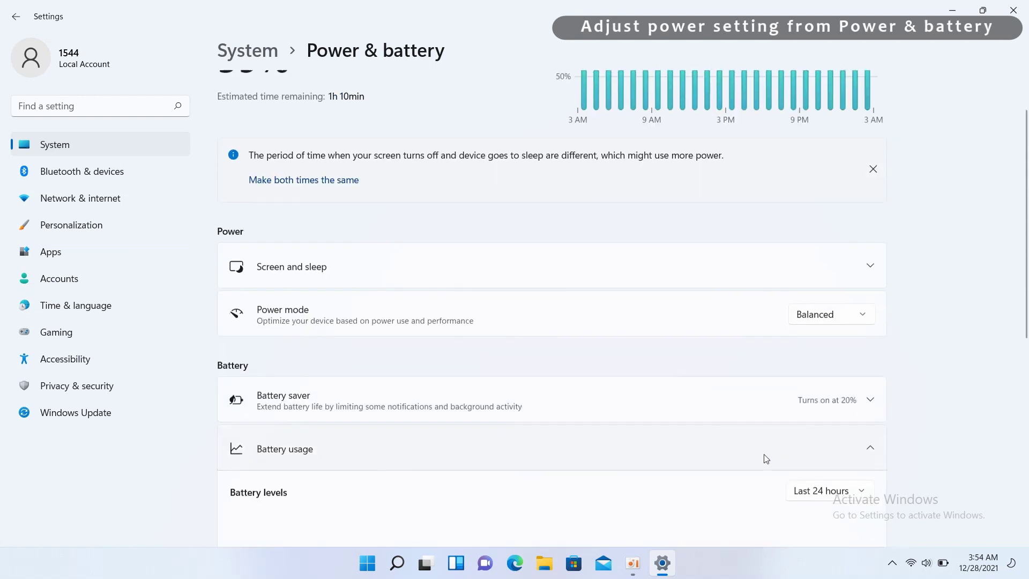
scroll(766, 457, down, 5)
scroll(728, 427, down, 3)
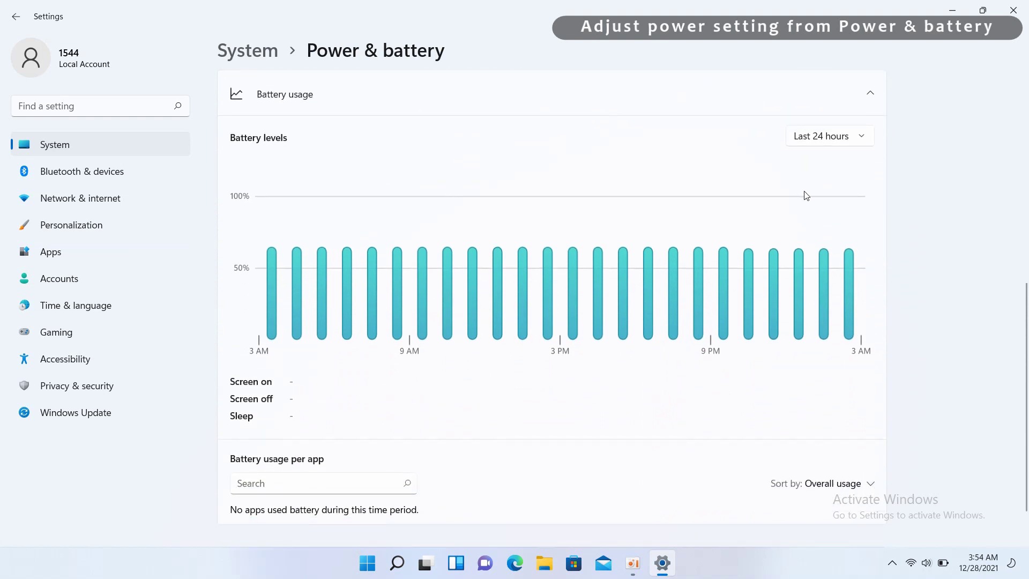
click(869, 142)
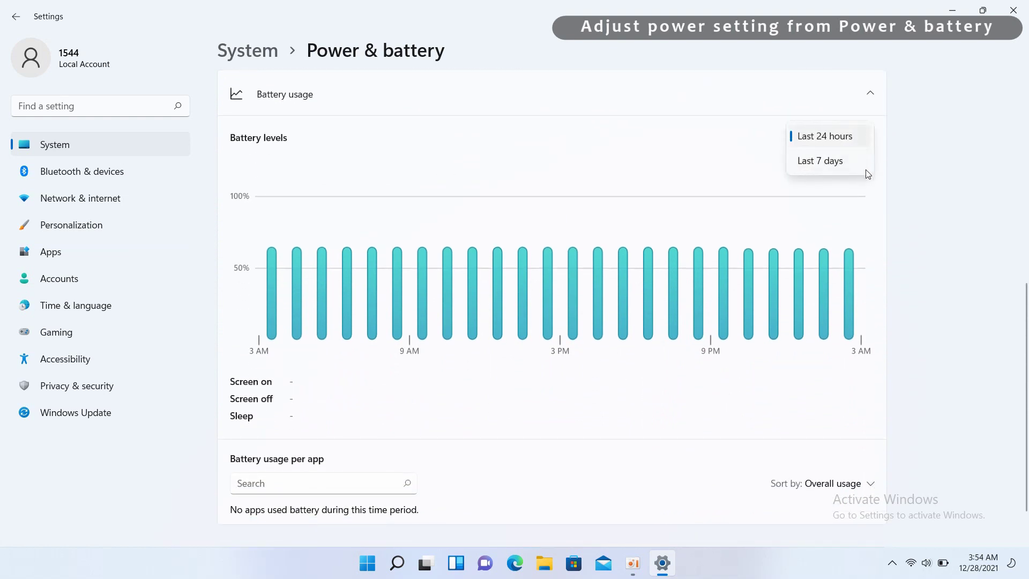
click(880, 218)
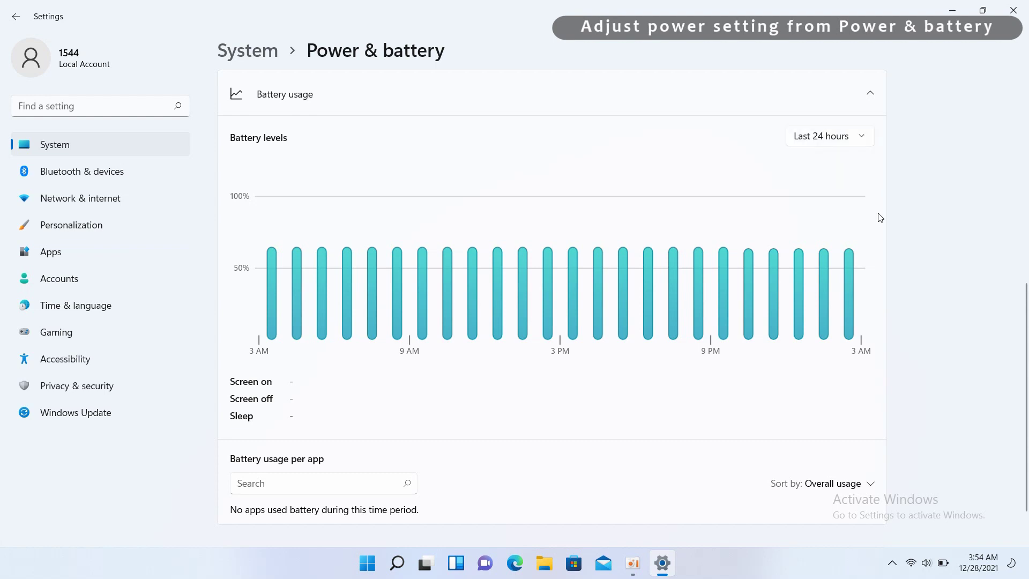
click(872, 96)
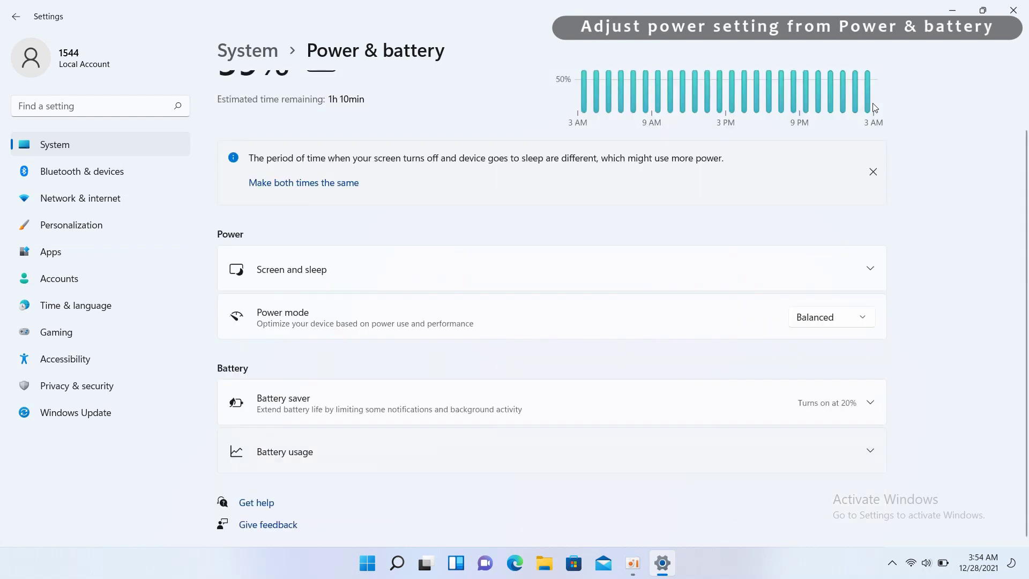
click(871, 82)
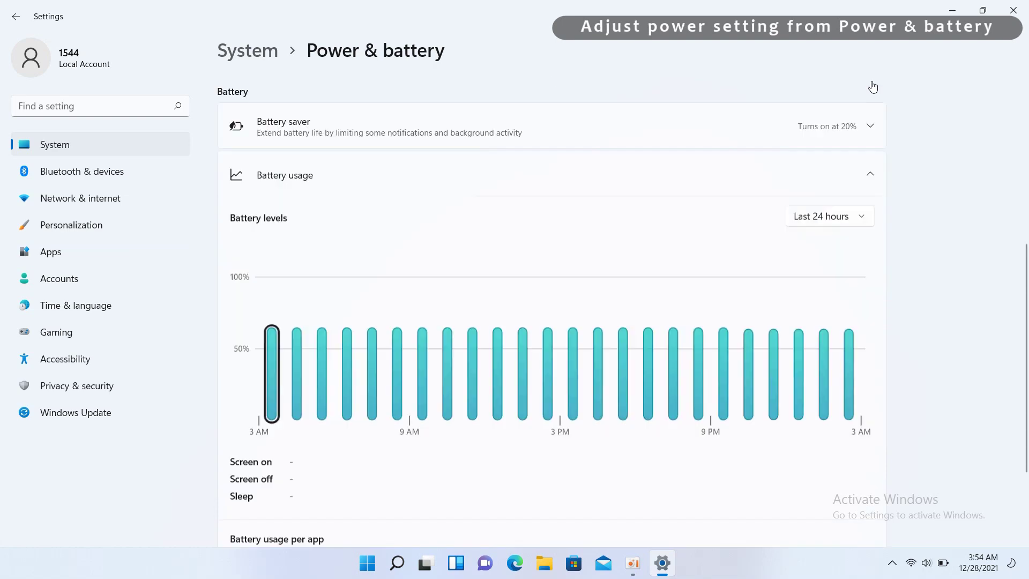
scroll(841, 239, down, 2)
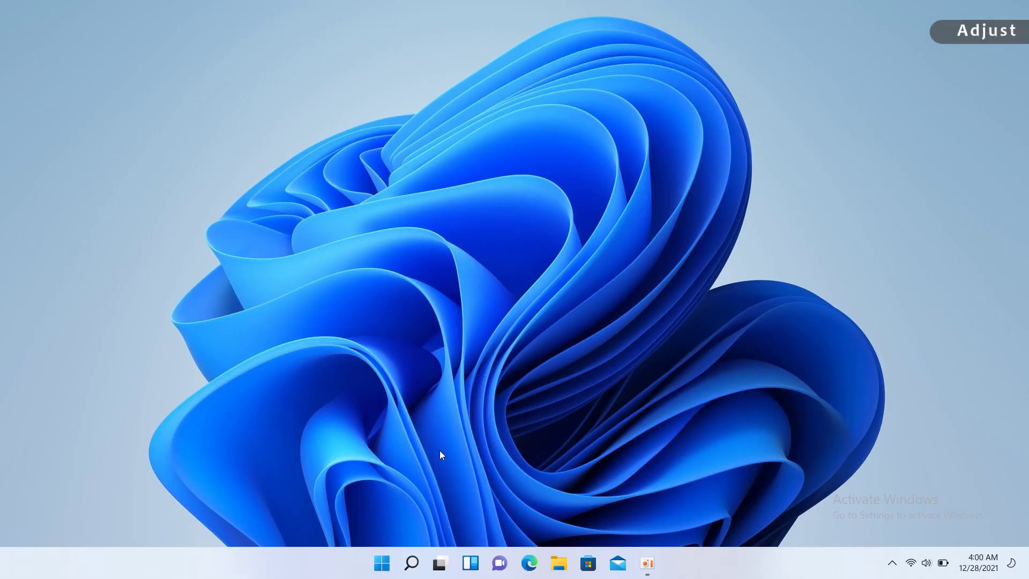
Step: Open Control Panel and go to Power Options under Hardware and Sound
key(super)
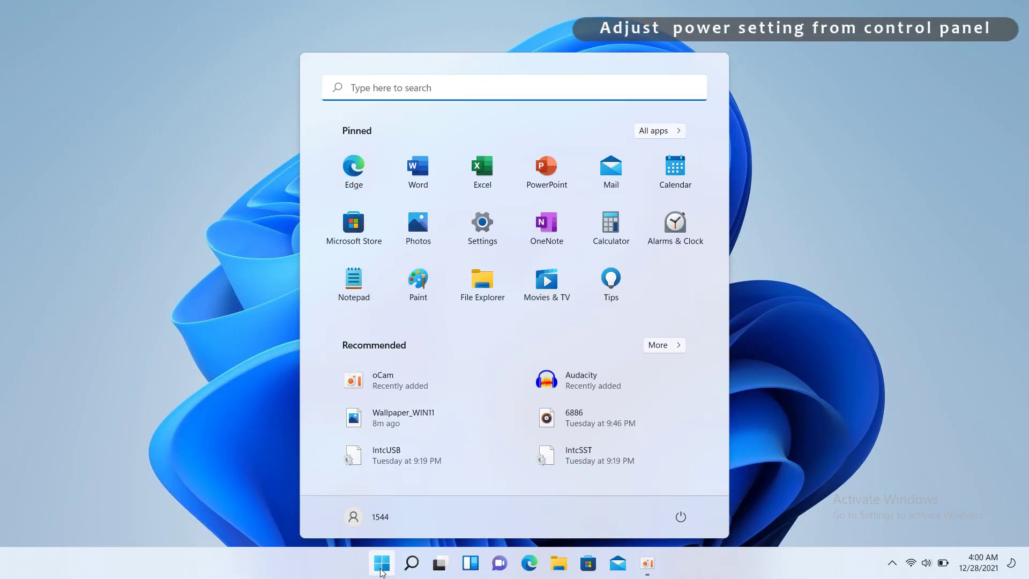
text(control)
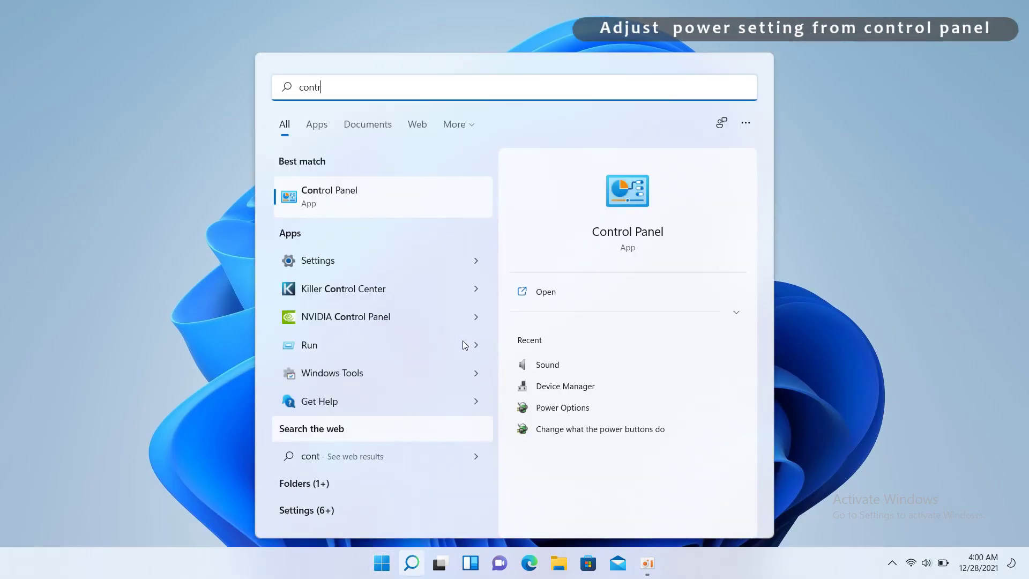
click(429, 193)
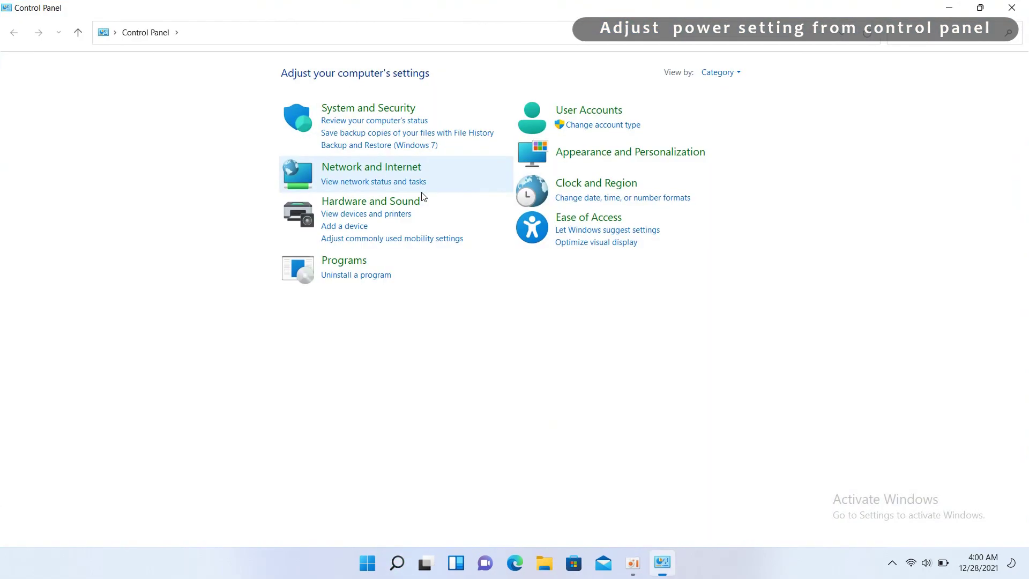
click(336, 201)
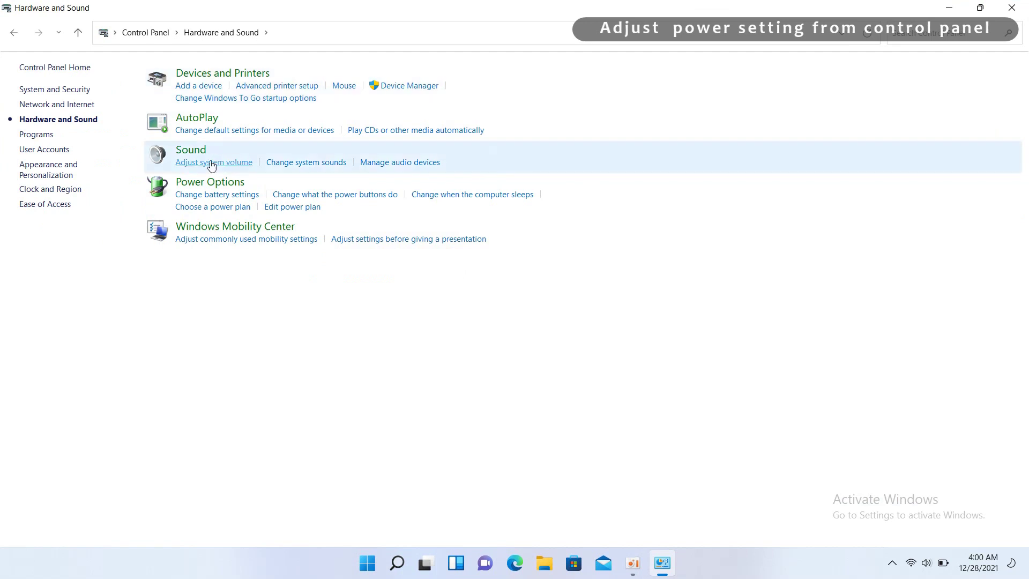
click(202, 183)
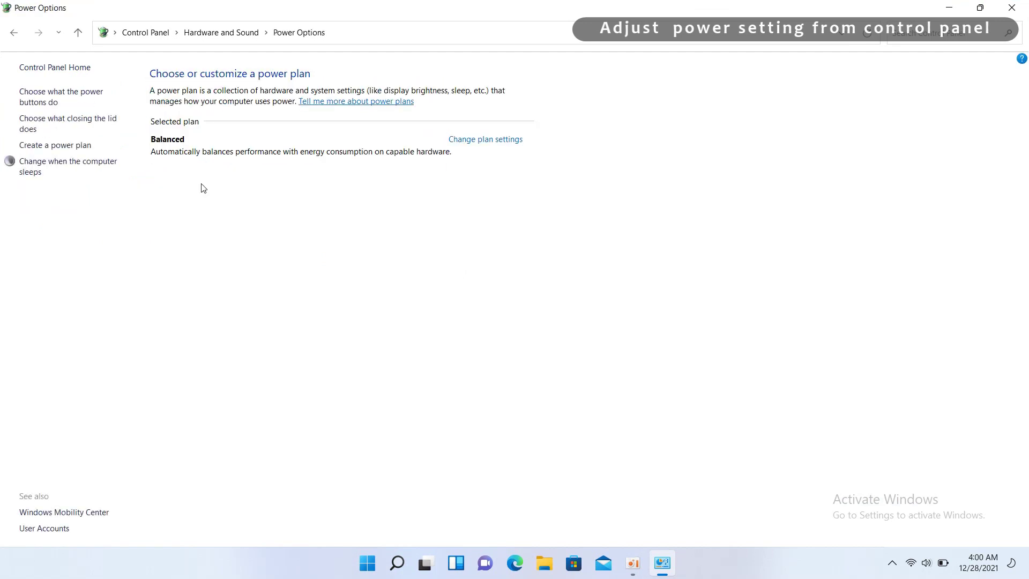
Step: Review the on-battery actions for the power button, sleep button and lid, and unlock the unavailable shutdown settings before leaving without saving
click(77, 95)
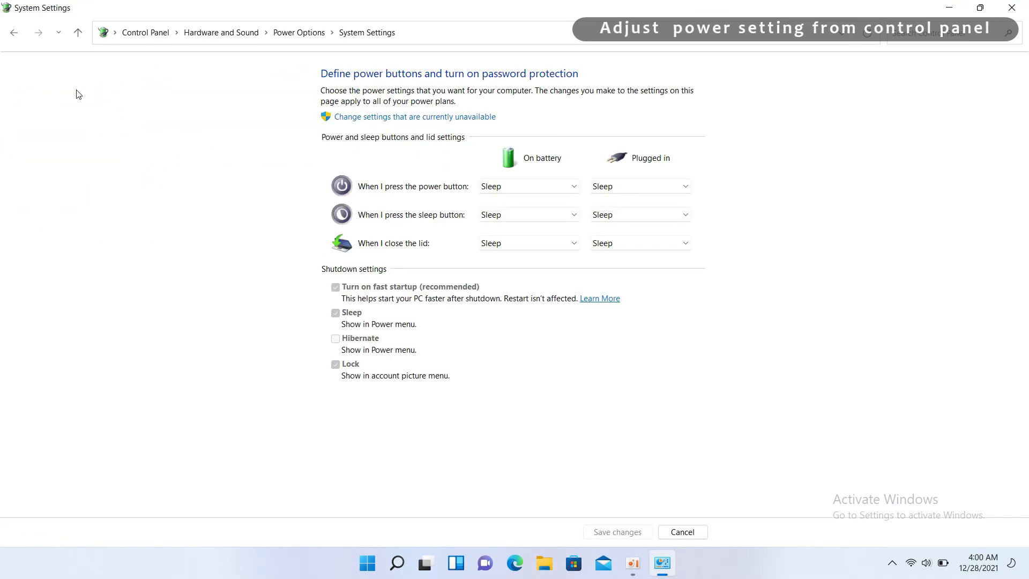
click(507, 183)
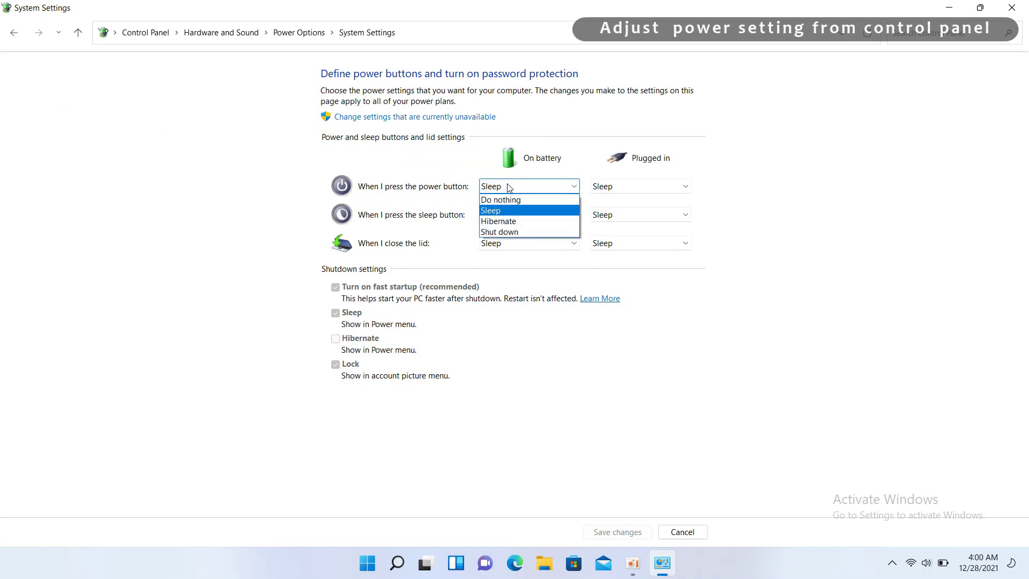
click(507, 184)
click(508, 215)
click(508, 239)
click(518, 244)
click(514, 244)
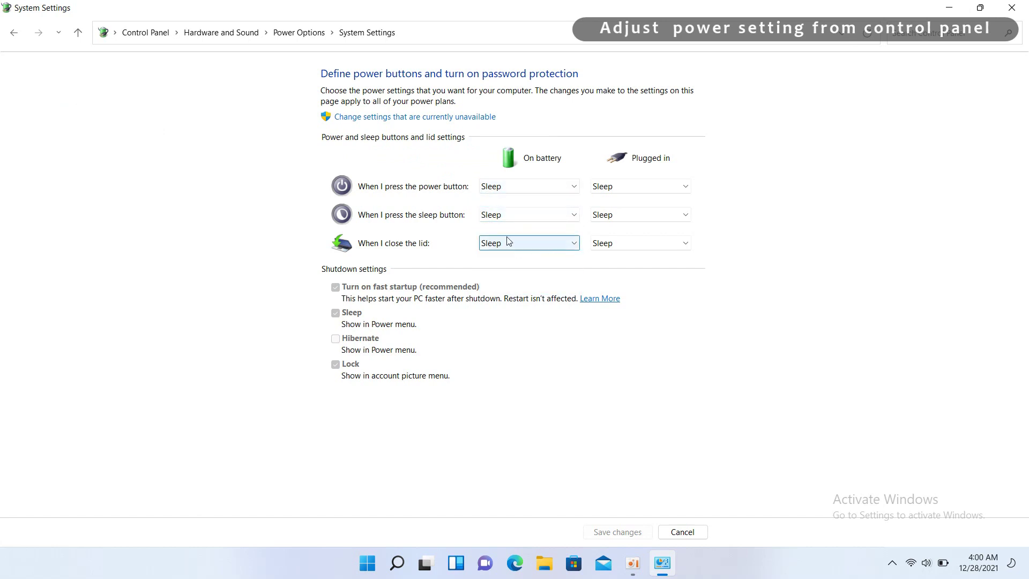
click(397, 119)
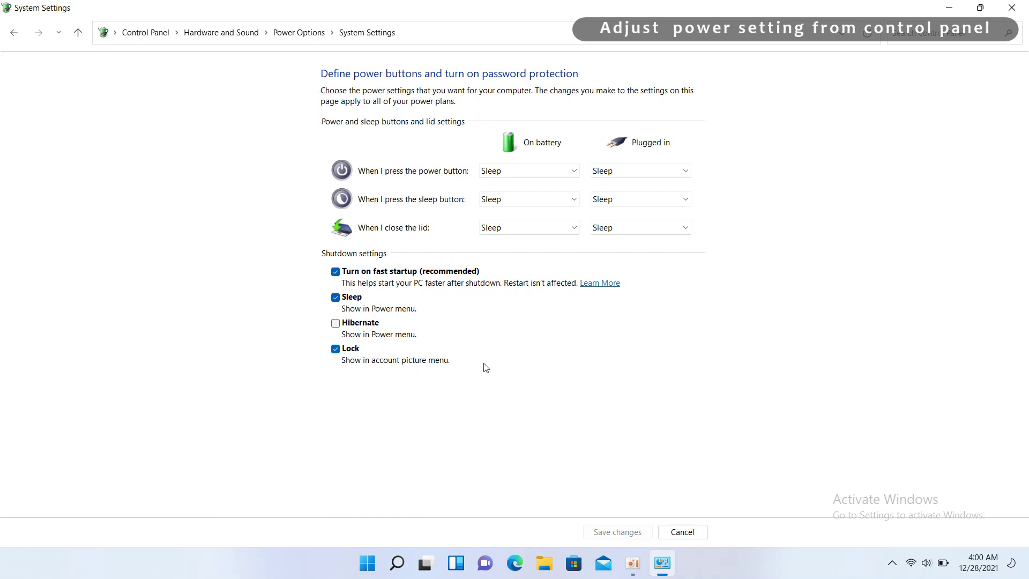
click(683, 533)
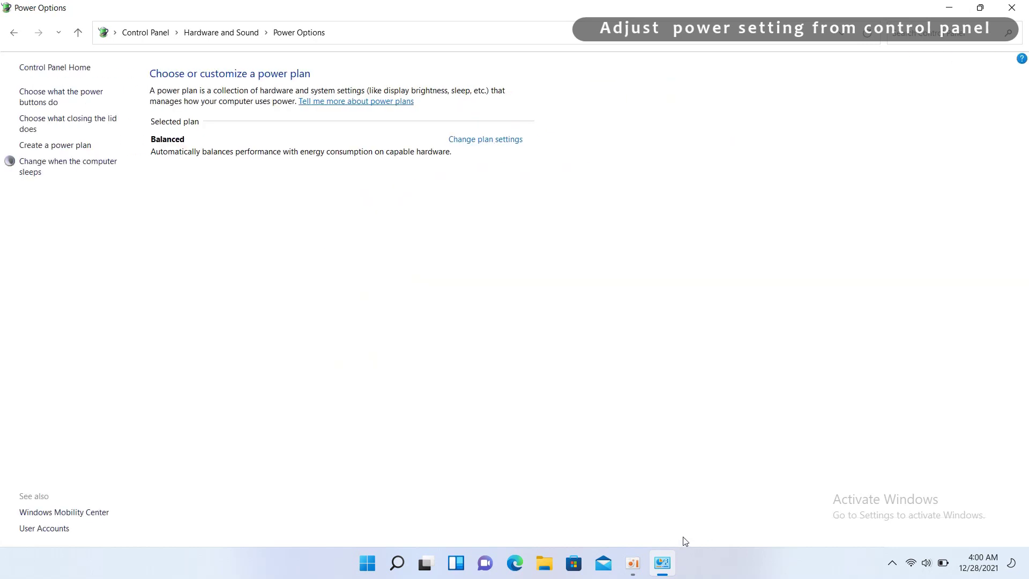
Step: Review the Balanced plan's on-battery timeout choices for turning off the display and putting the computer to sleep
click(63, 171)
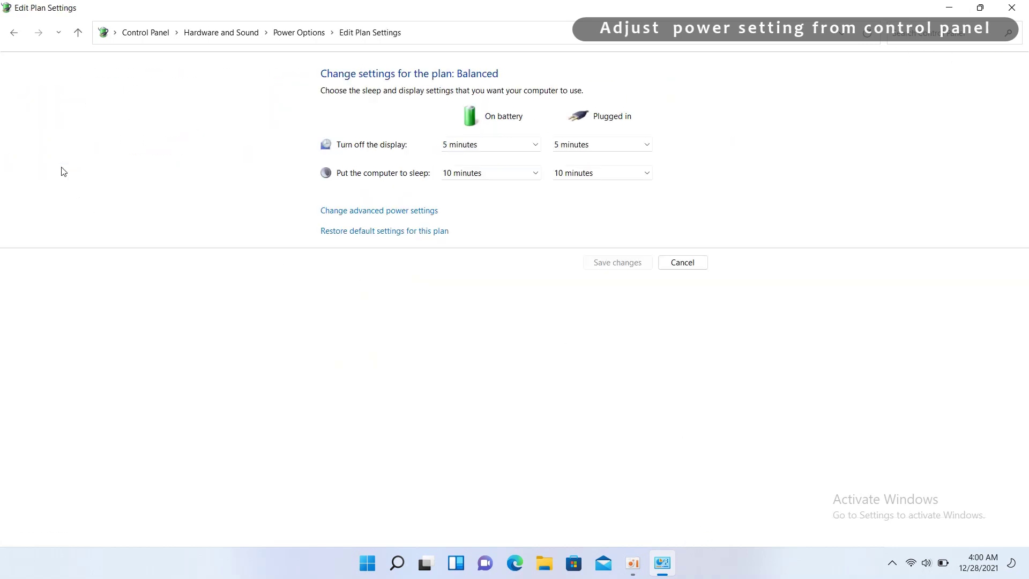
click(495, 145)
click(495, 149)
click(495, 174)
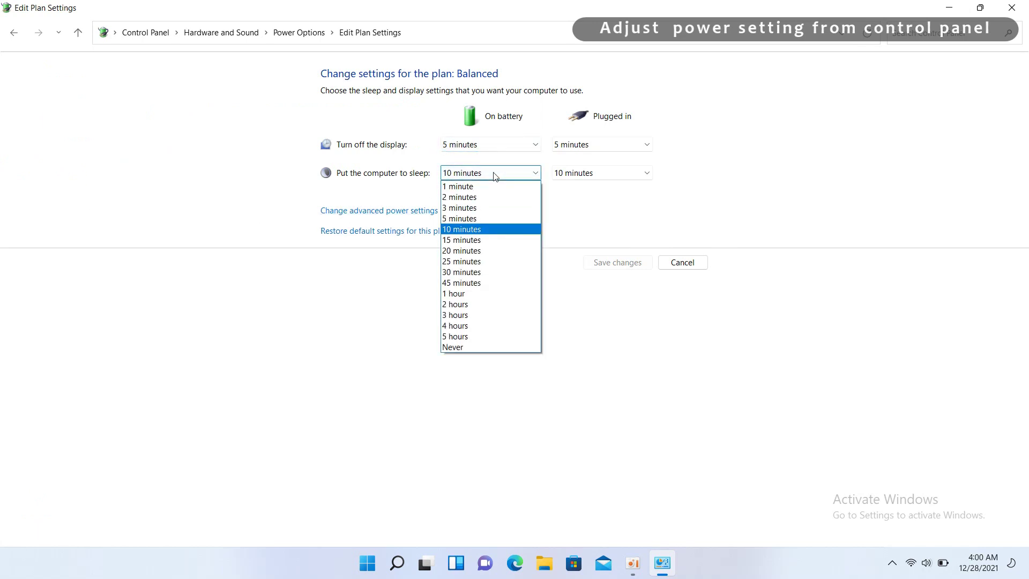
click(494, 175)
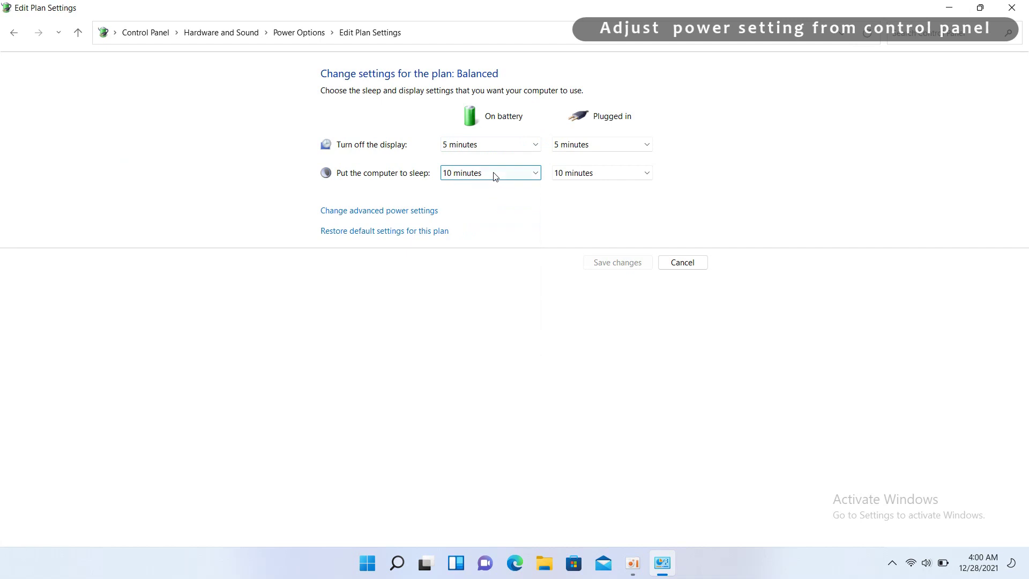
Step: Open the Balanced plan's advanced power settings and expand the desktop background slide show options
click(417, 214)
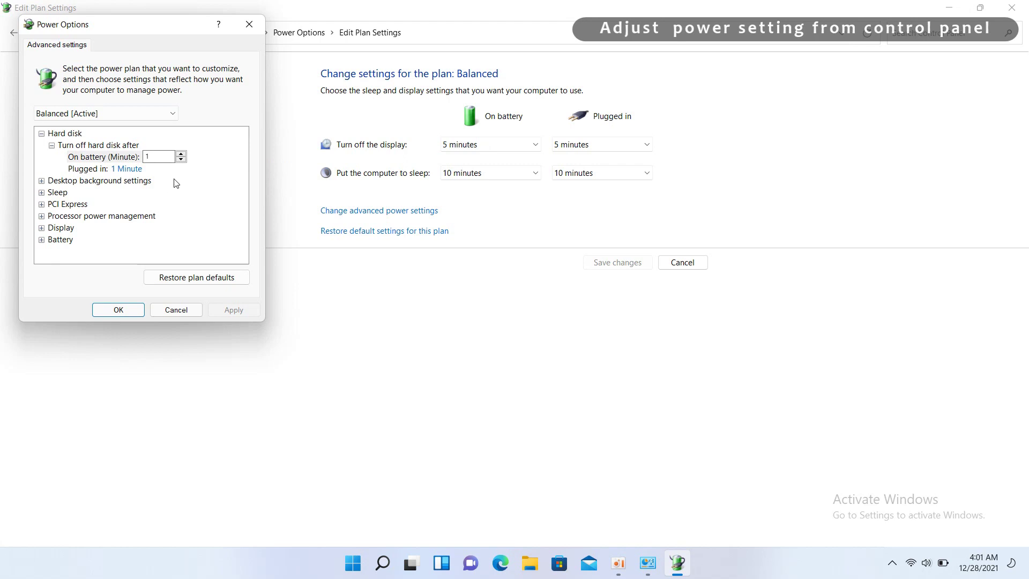
click(42, 182)
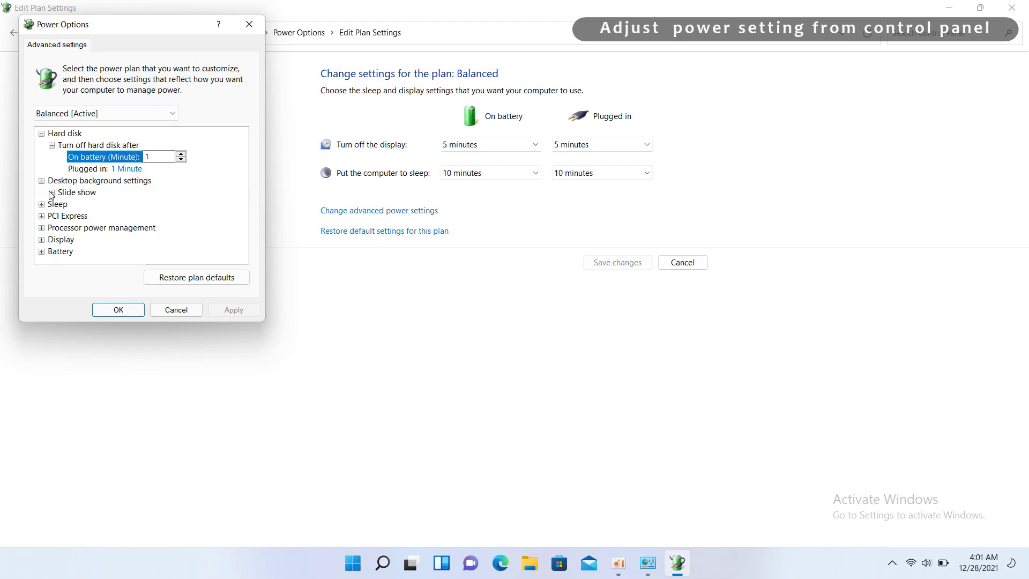
click(52, 193)
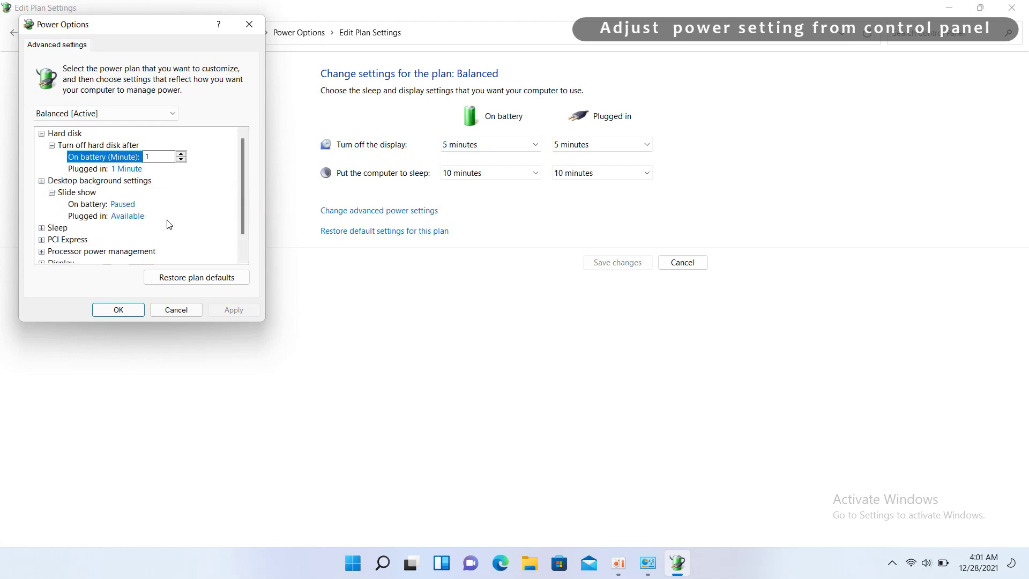
Step: Review the Sleep after and Allow wake timers settings in the Sleep category, opening the on-battery sleep delay for editing
click(41, 228)
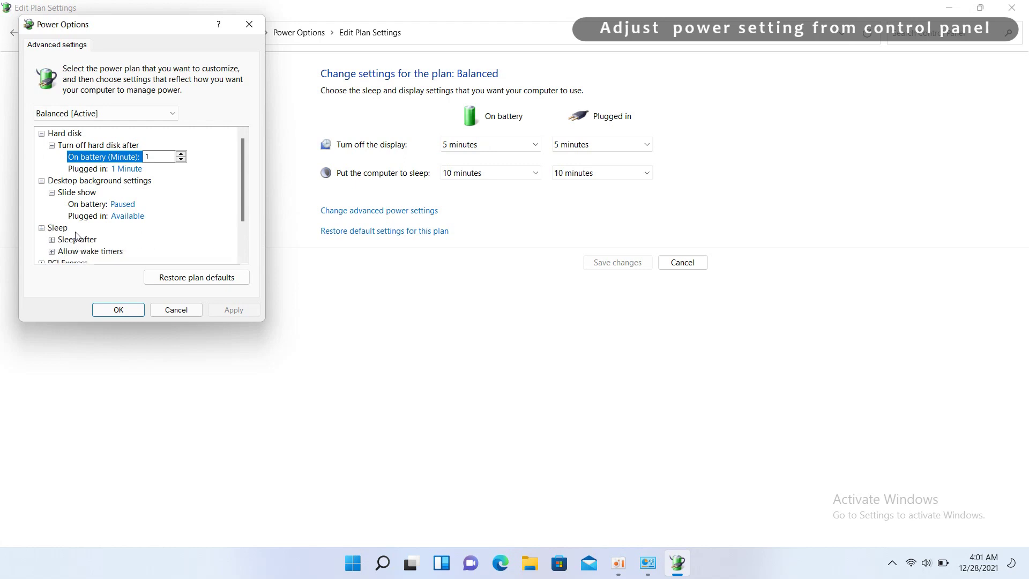
scroll(161, 223, down, 2)
click(52, 193)
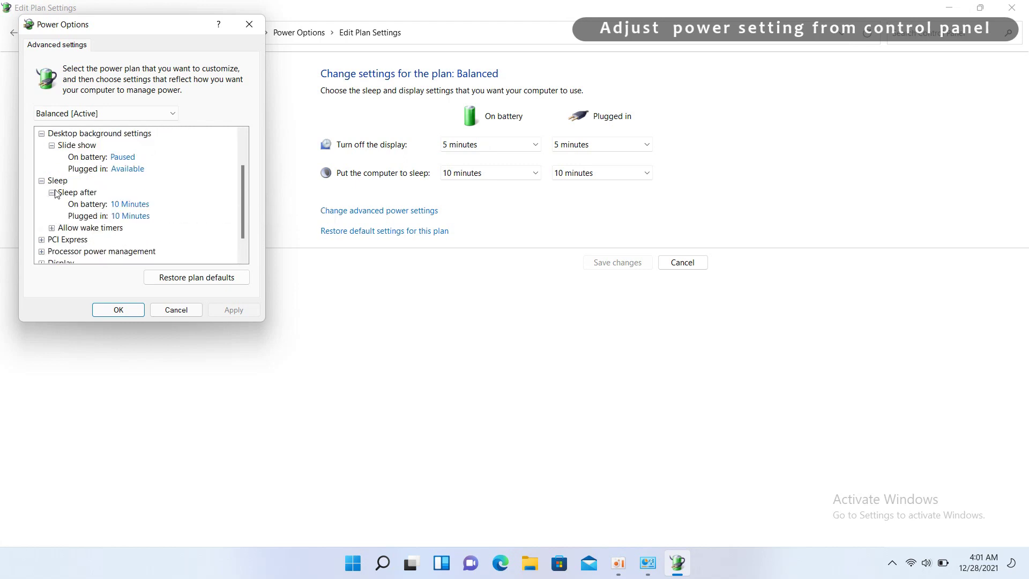
click(145, 205)
click(52, 228)
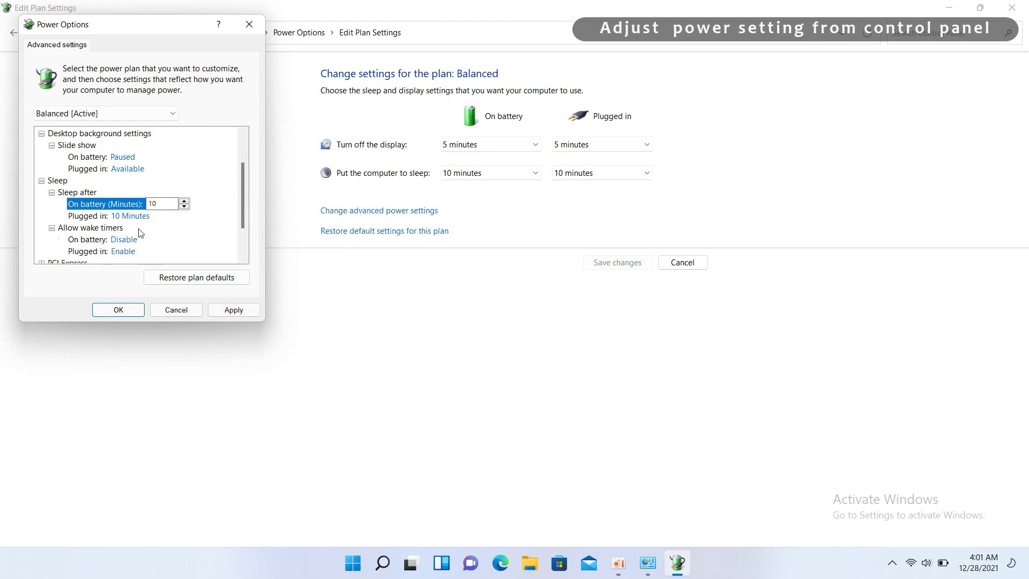
scroll(137, 220, down, 1)
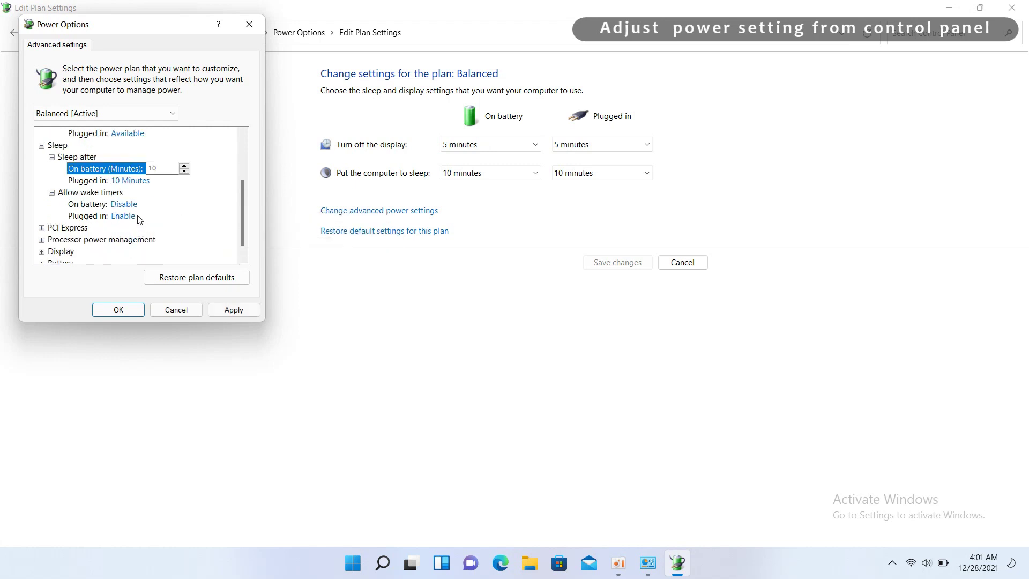
Step: Review the on-battery choices for Link State Power Management under PCI Express, keeping Maximum power savings
click(49, 229)
click(41, 228)
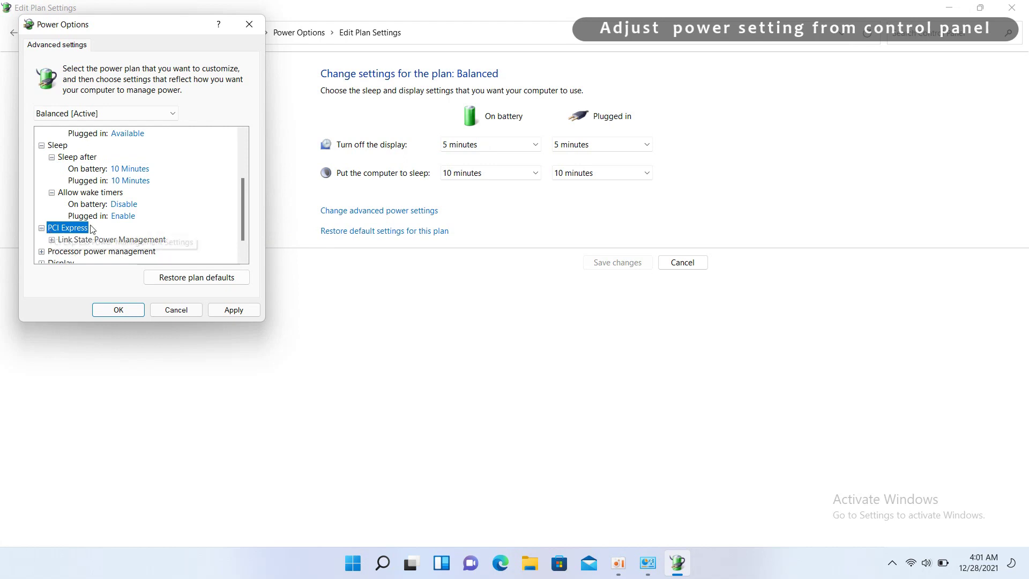
click(51, 239)
scroll(161, 234, down, 1)
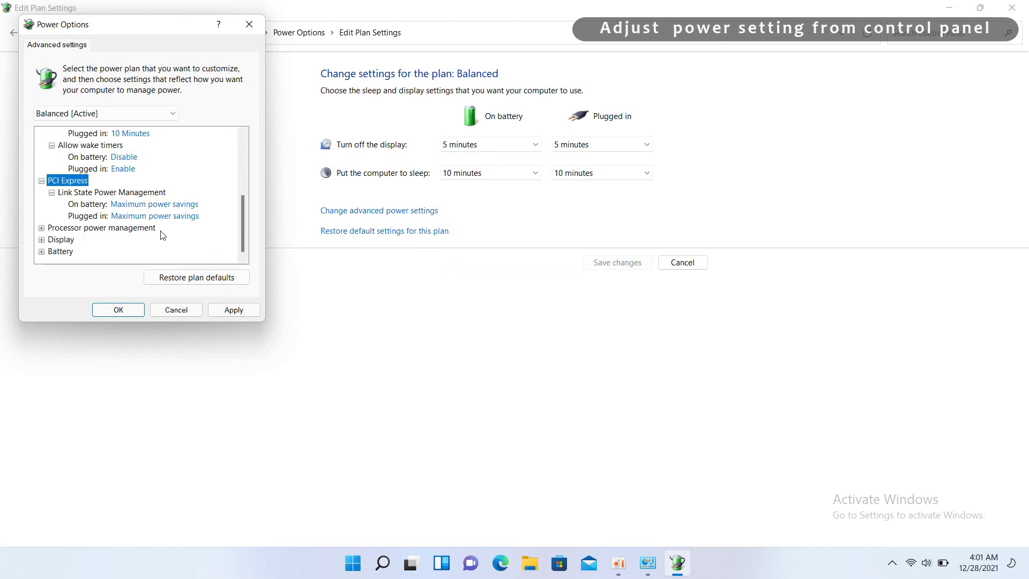
click(179, 207)
click(197, 208)
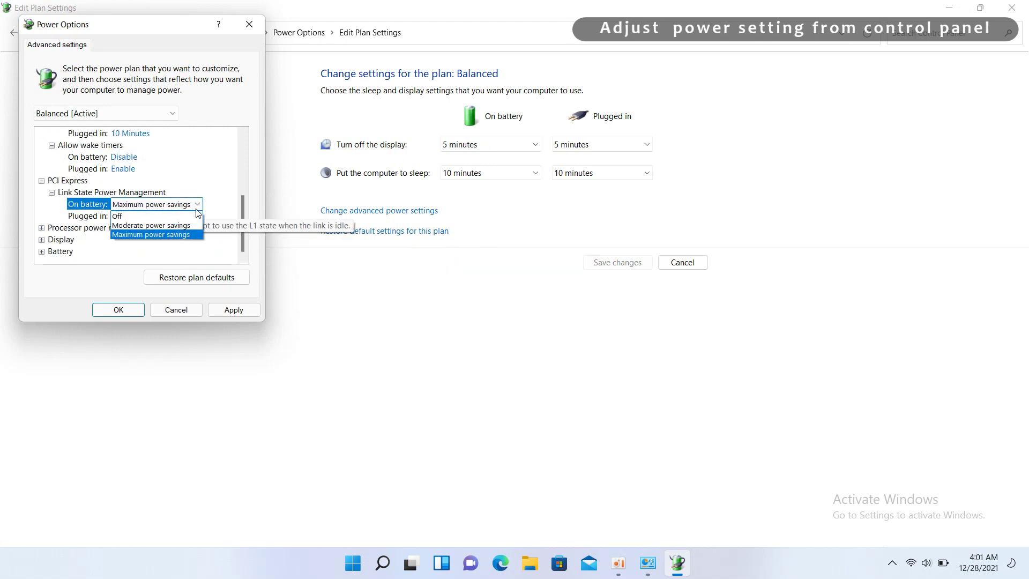
click(198, 208)
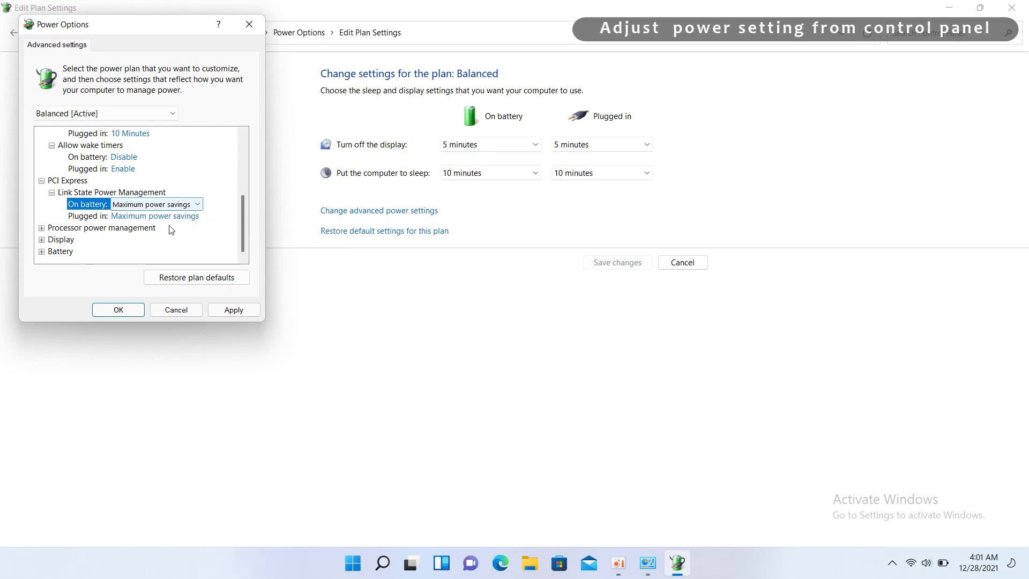
Step: Review the on-battery minimum processor state and the on-battery Turn off display after delay
click(43, 227)
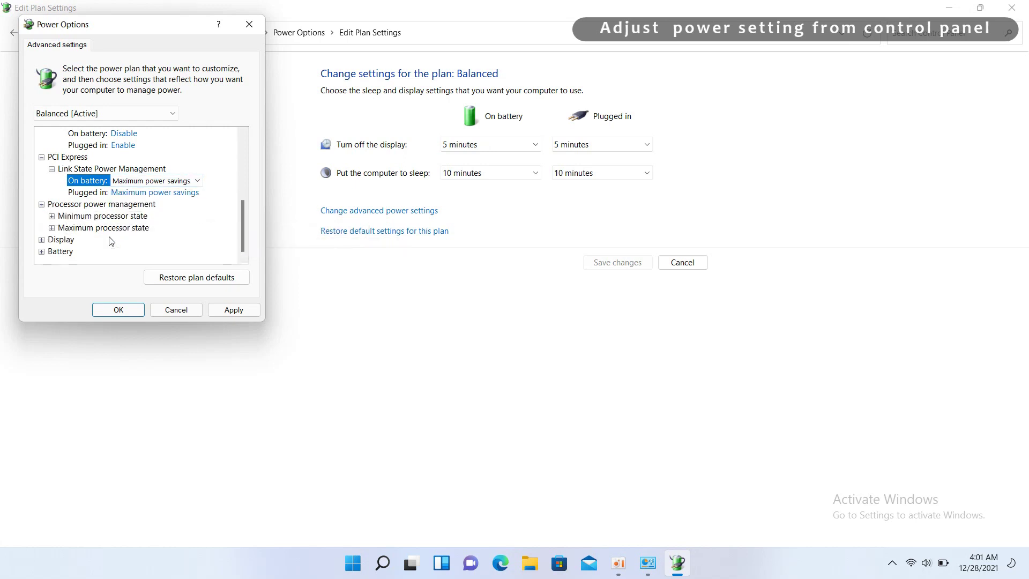
click(53, 216)
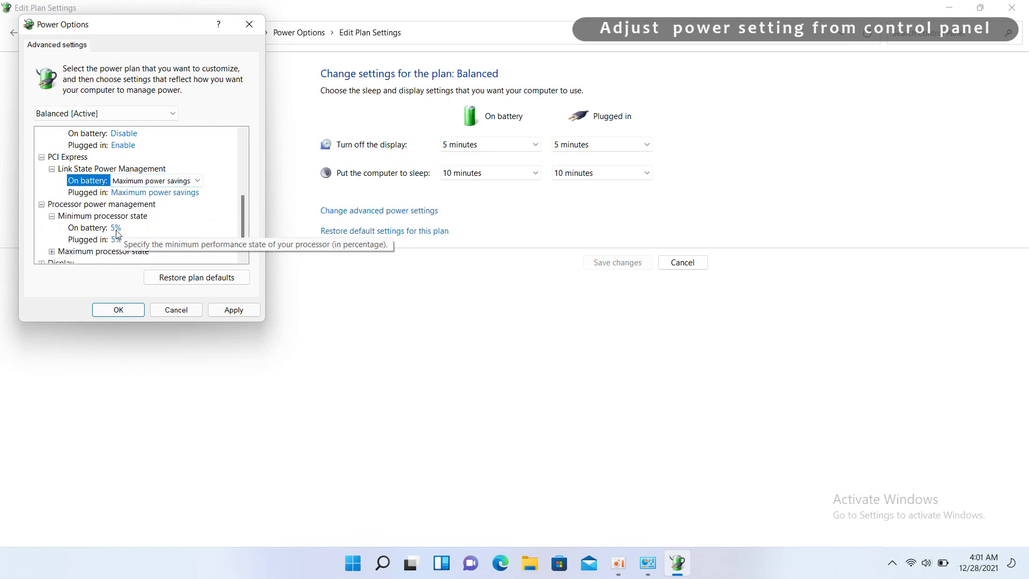
click(118, 227)
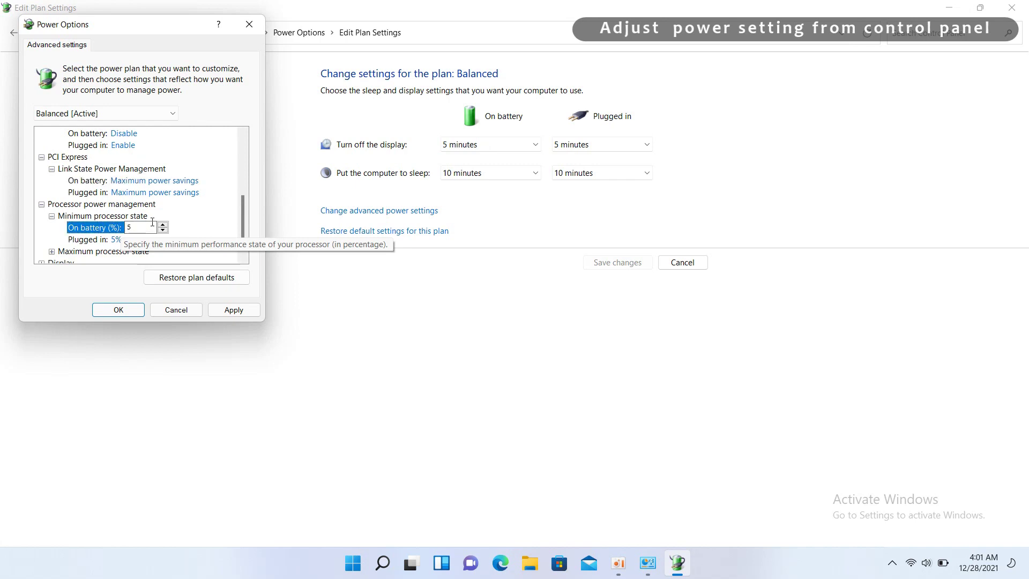
scroll(80, 252, down, 1)
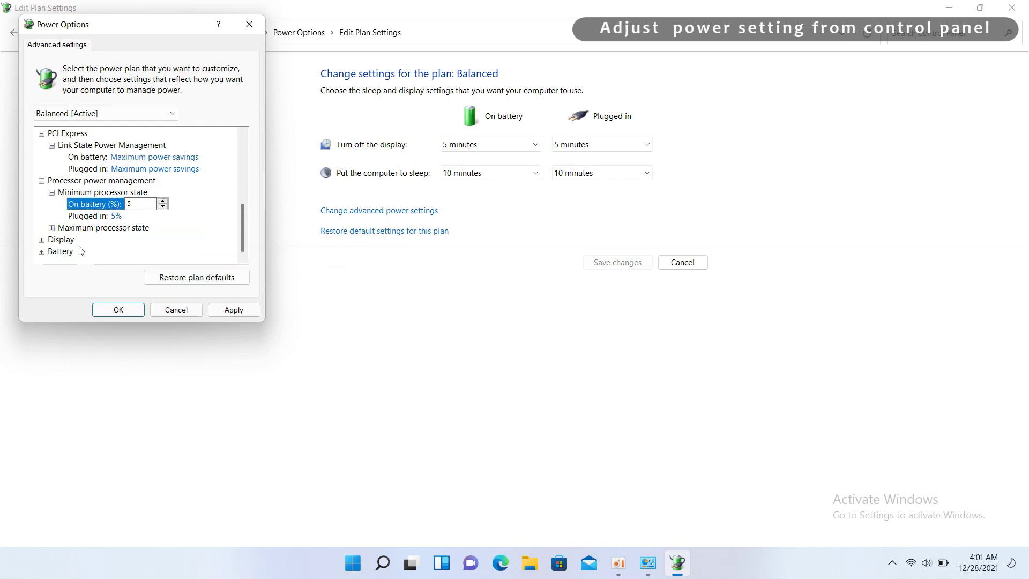
click(42, 239)
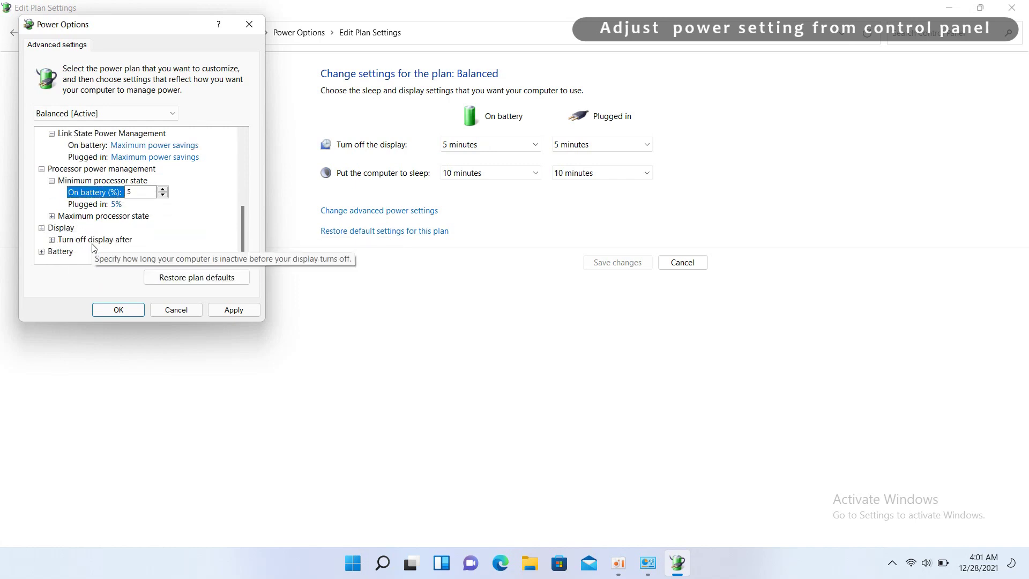
click(51, 240)
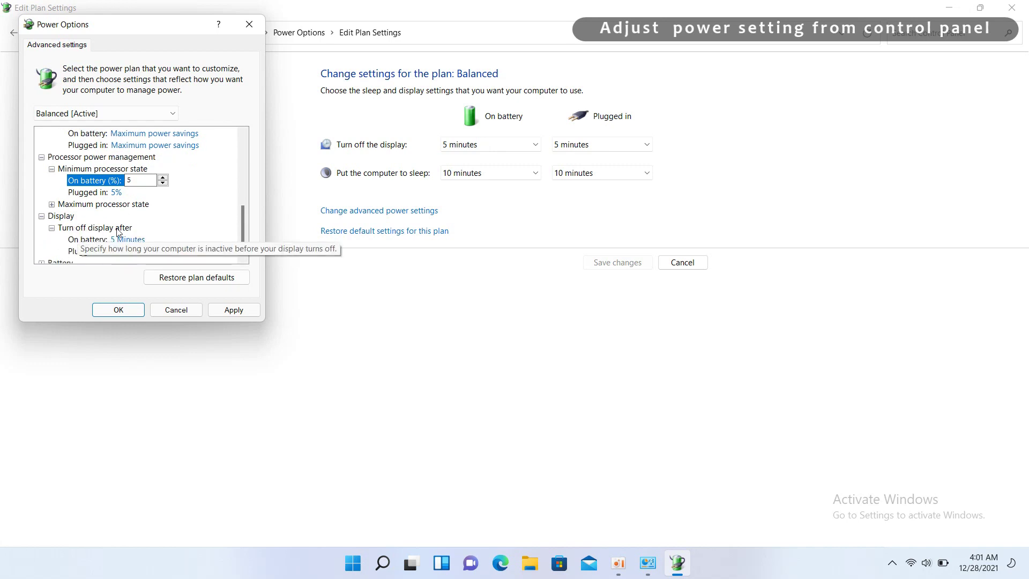
click(143, 241)
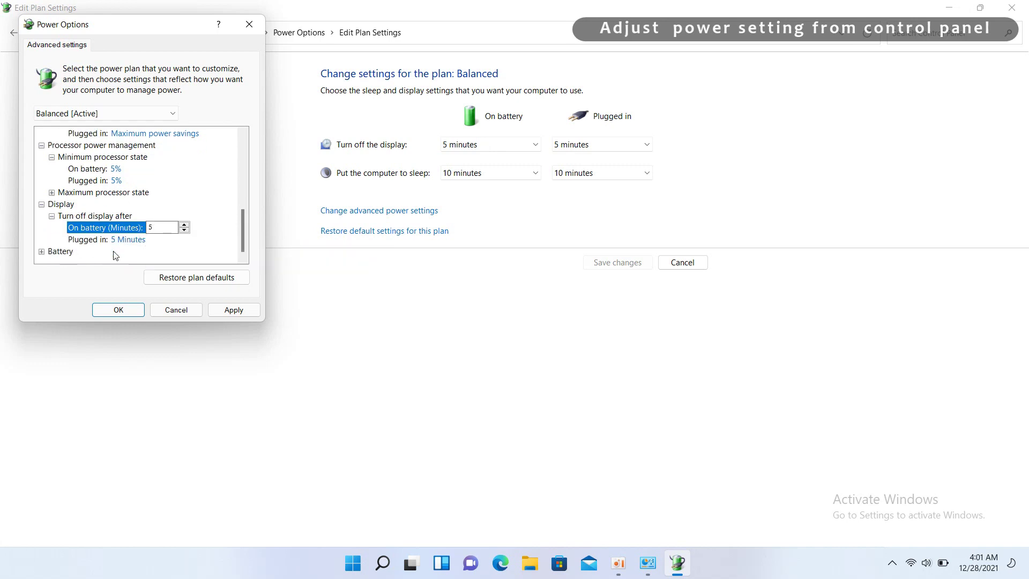
Step: Expand the Battery category and review the critical battery notification and the on-battery critical battery action choices, keeping Hibernate
click(43, 252)
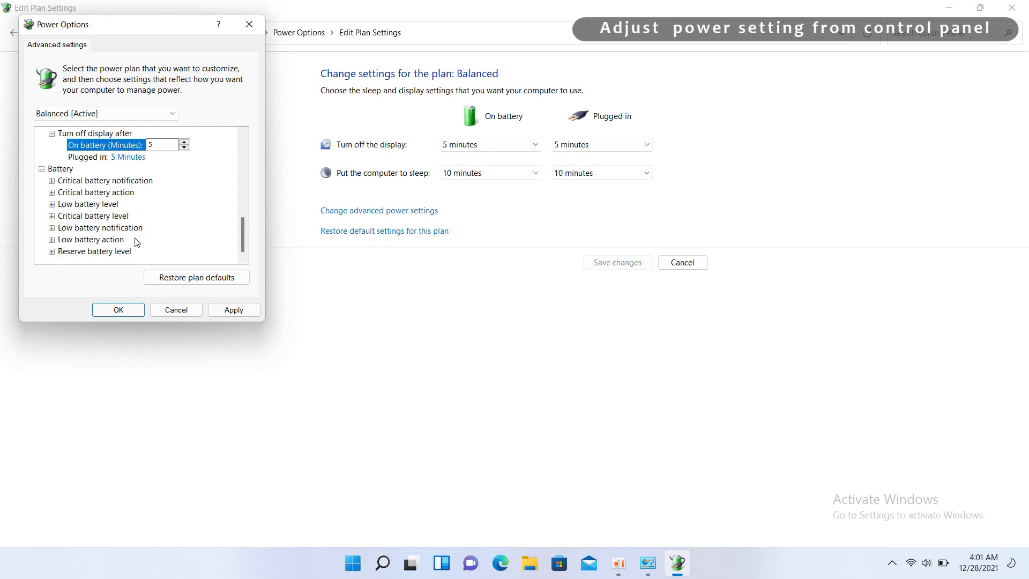
click(52, 181)
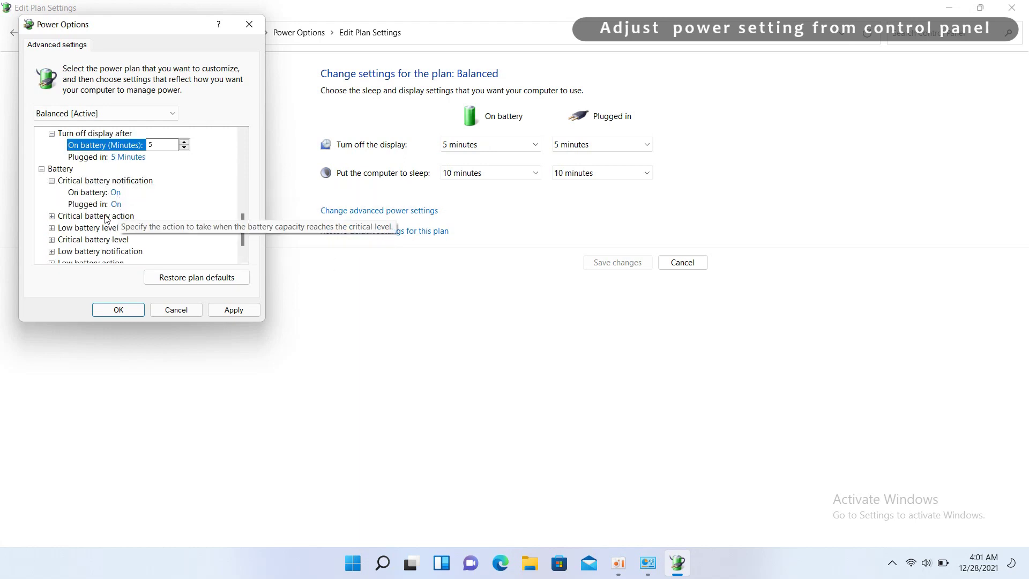
click(51, 216)
scroll(79, 224, down, 2)
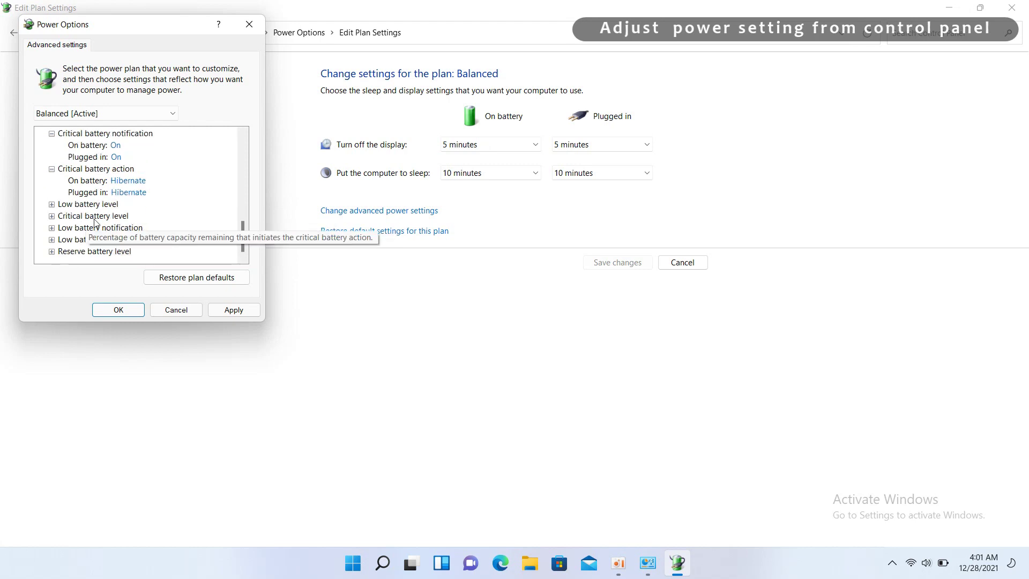
click(144, 181)
click(151, 183)
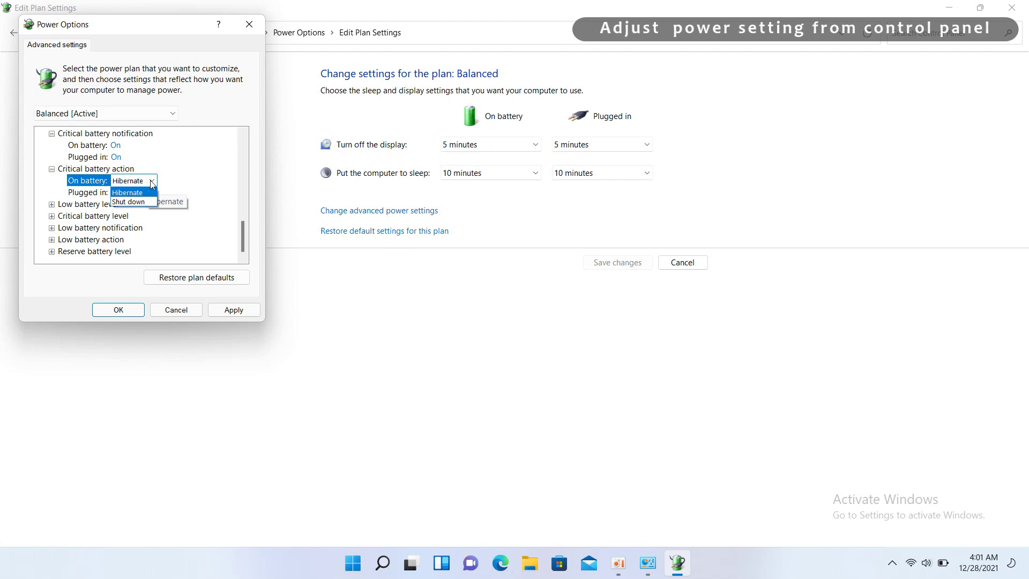
click(152, 184)
Step: Expand the low battery level and critical battery level settings to view their percentages
click(52, 204)
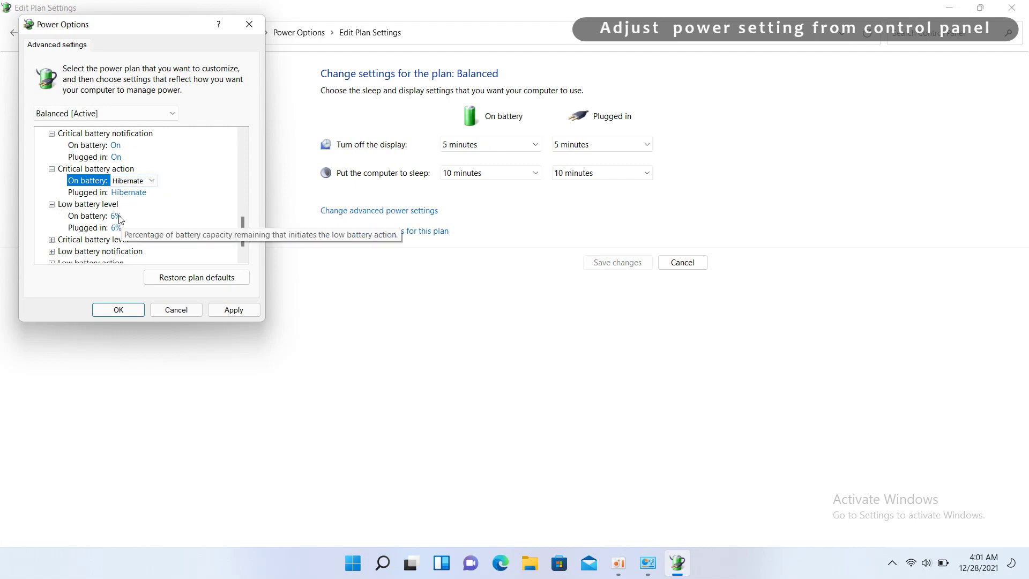
click(52, 240)
scroll(126, 226, down, 1)
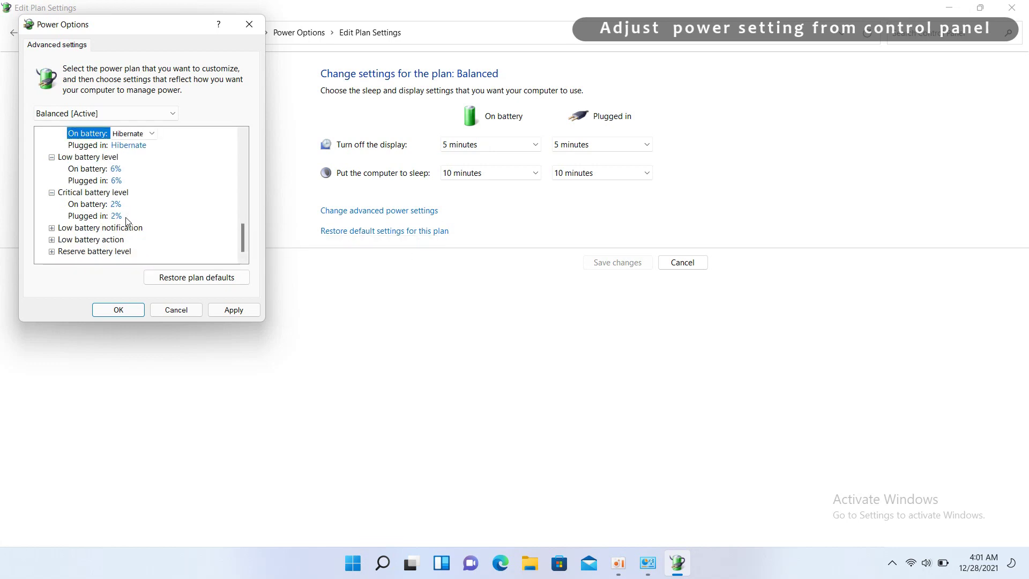
Step: Review the on-battery choices for low battery notification and low battery action, keeping On and Do nothing
click(52, 228)
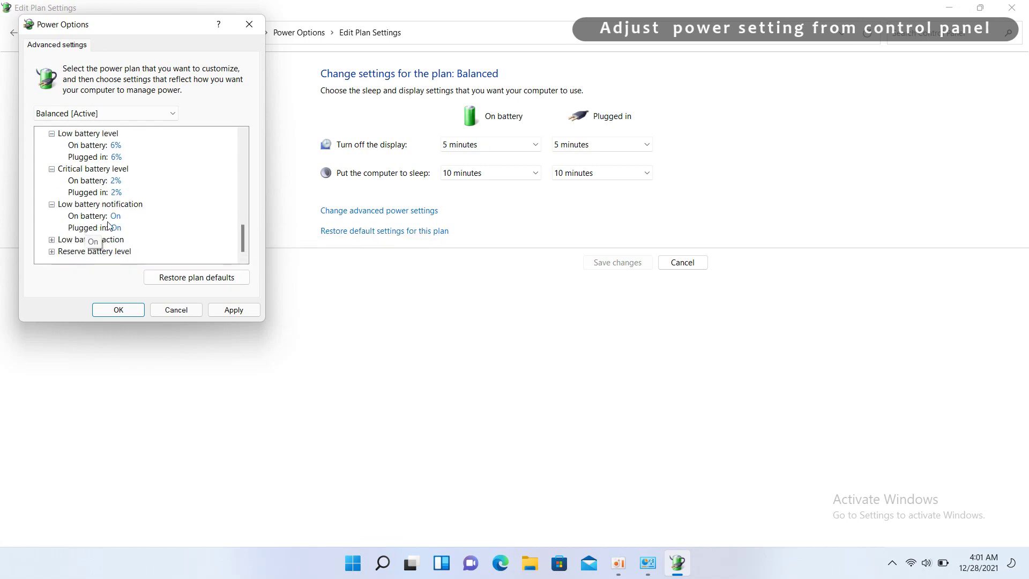
click(119, 216)
click(137, 219)
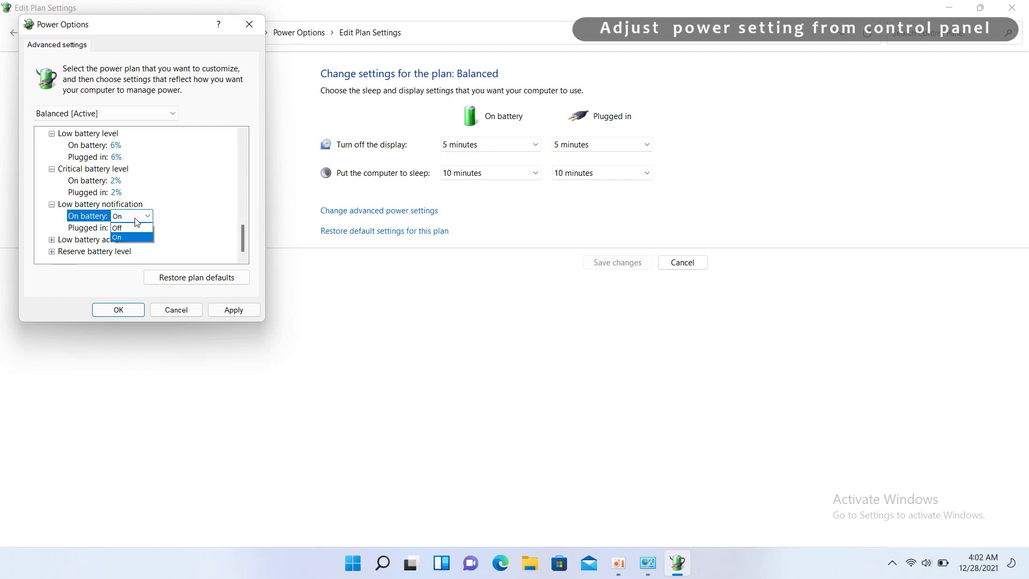
click(133, 237)
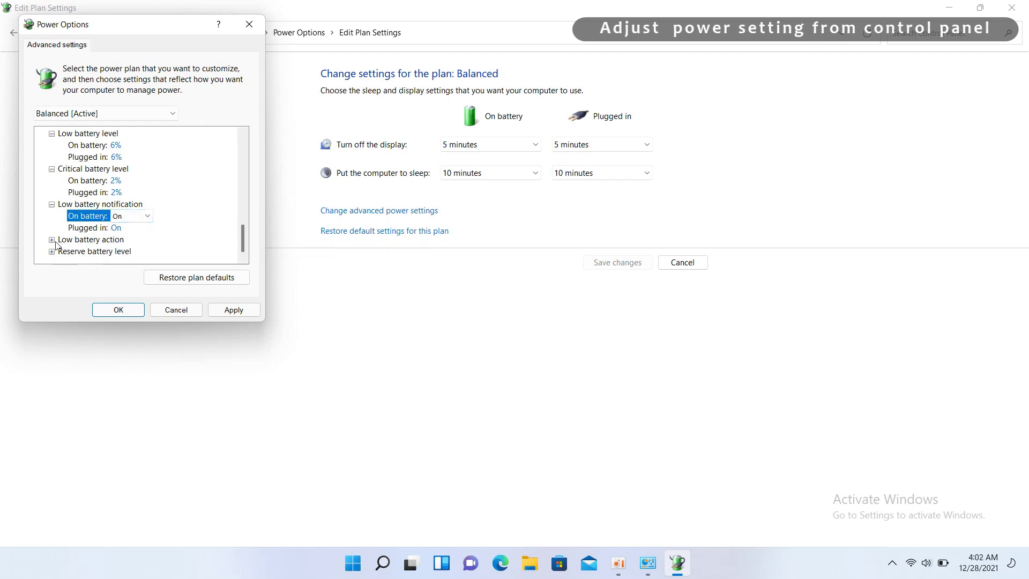
click(51, 239)
click(147, 229)
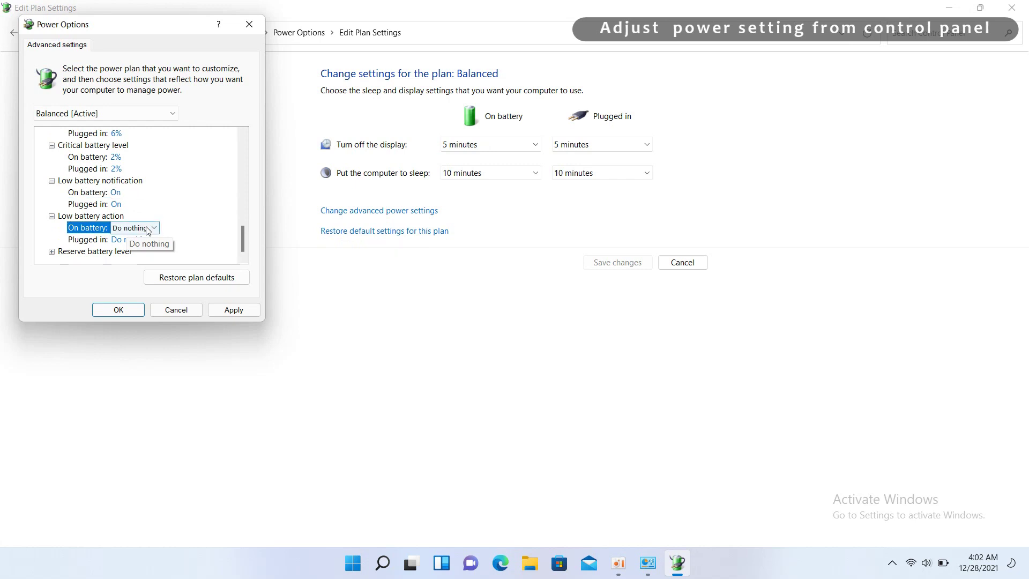
click(152, 229)
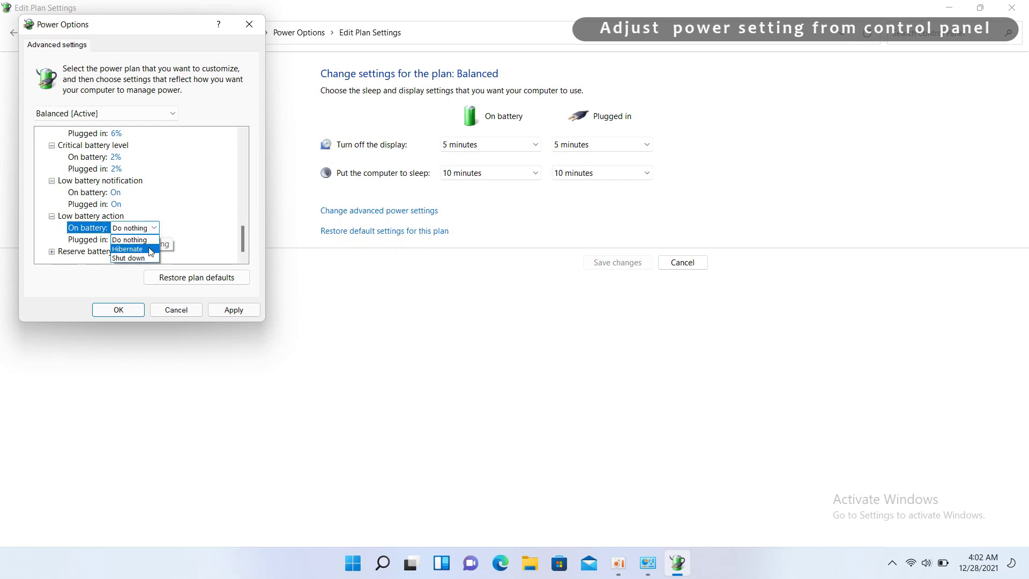
click(134, 239)
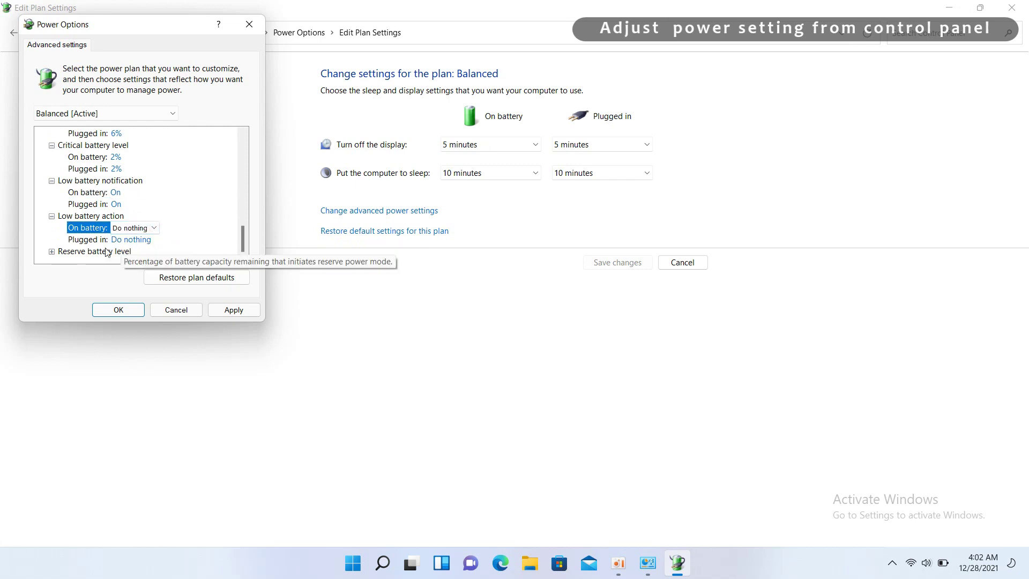
Step: Review the on-battery reserve battery level, then close the advanced power settings without saving
click(52, 252)
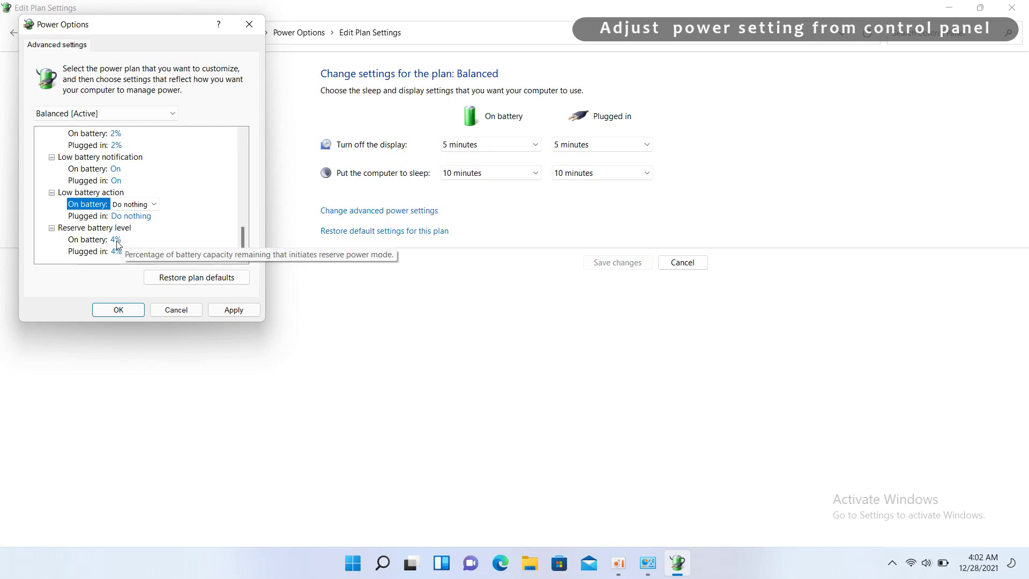
click(132, 239)
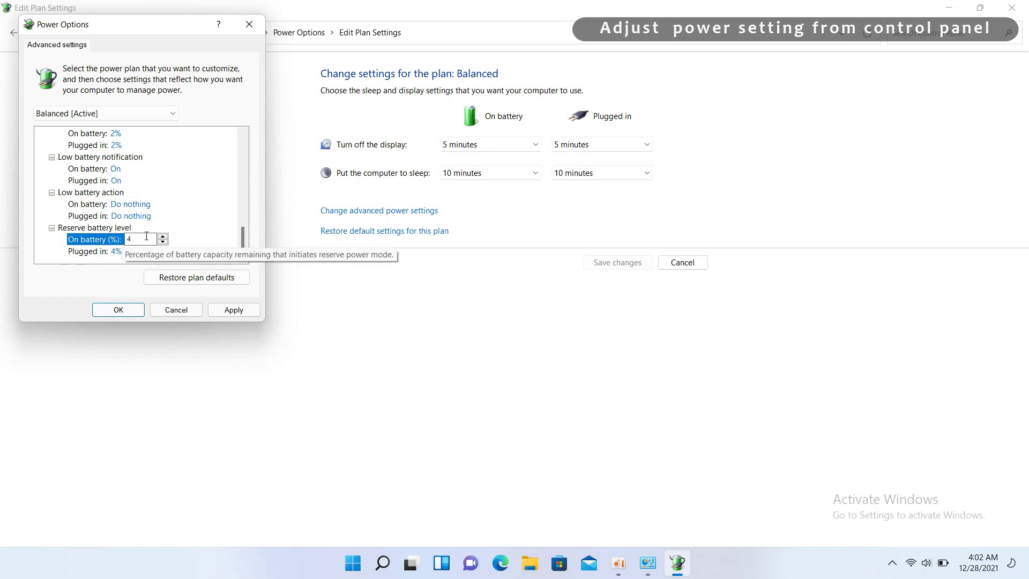
click(179, 312)
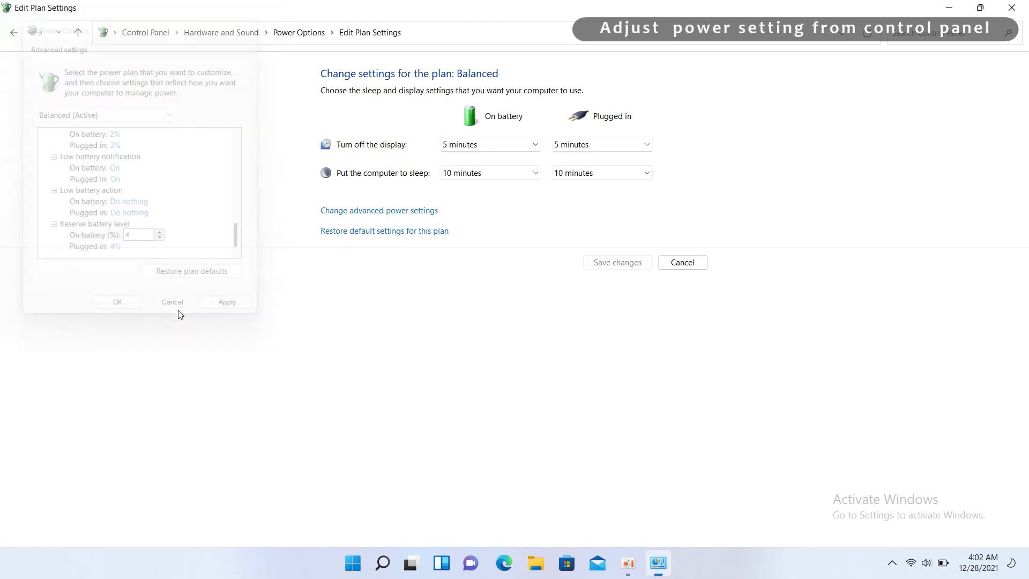